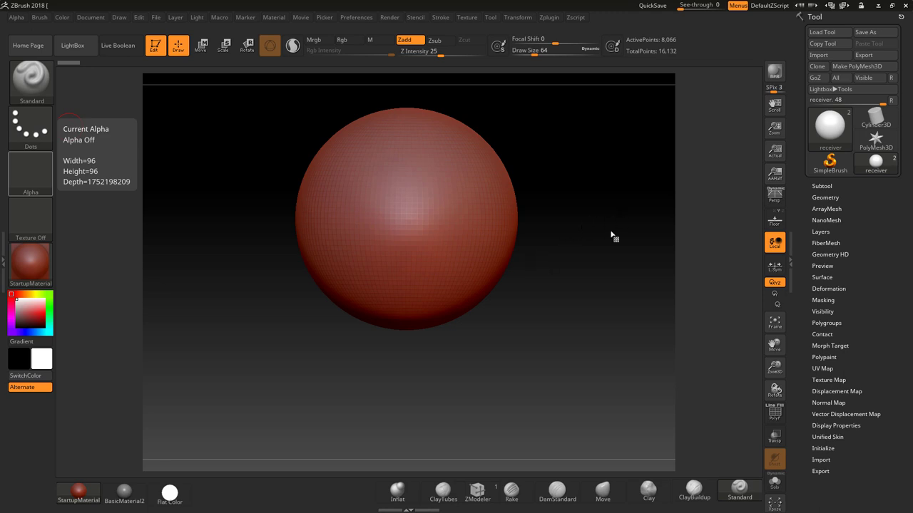
- Select the Insertduplicate1 subtool, switch the tool to Cylinder3D, and turn on the PolyF wireframe
click(819, 185)
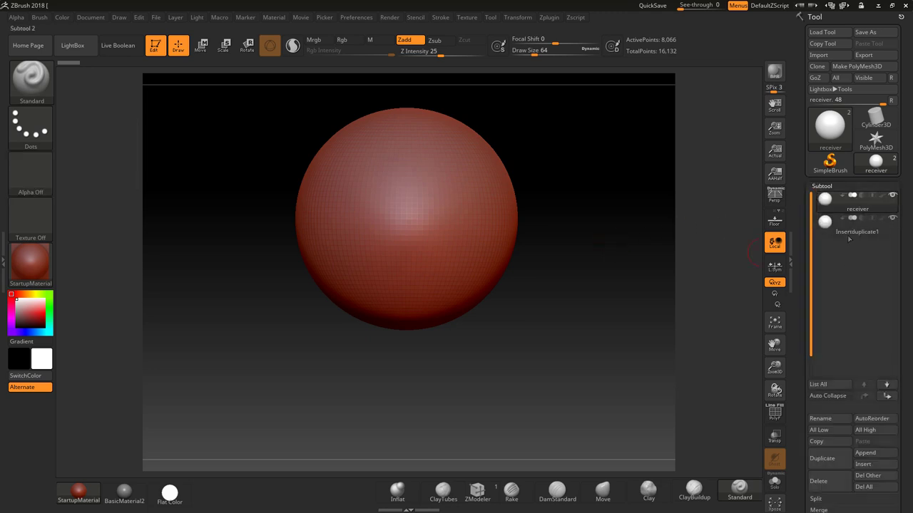
click(825, 226)
click(829, 126)
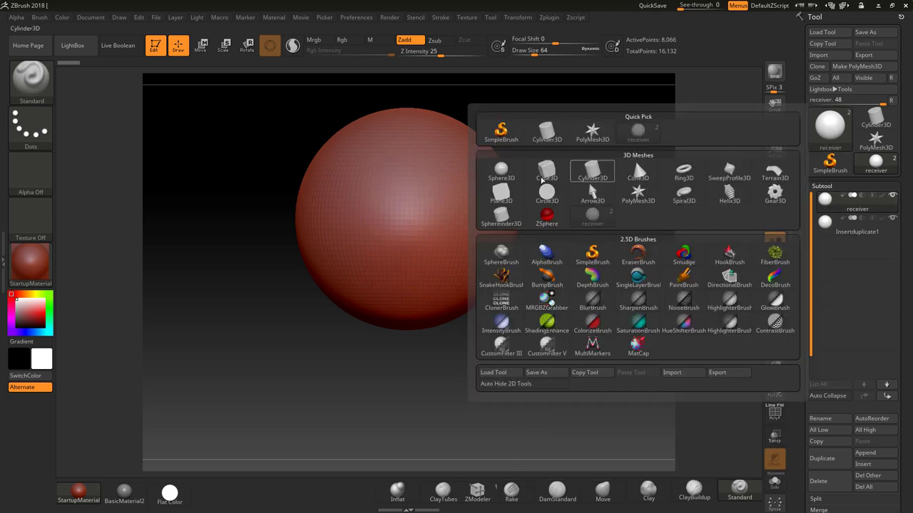
mouse_move(592, 170)
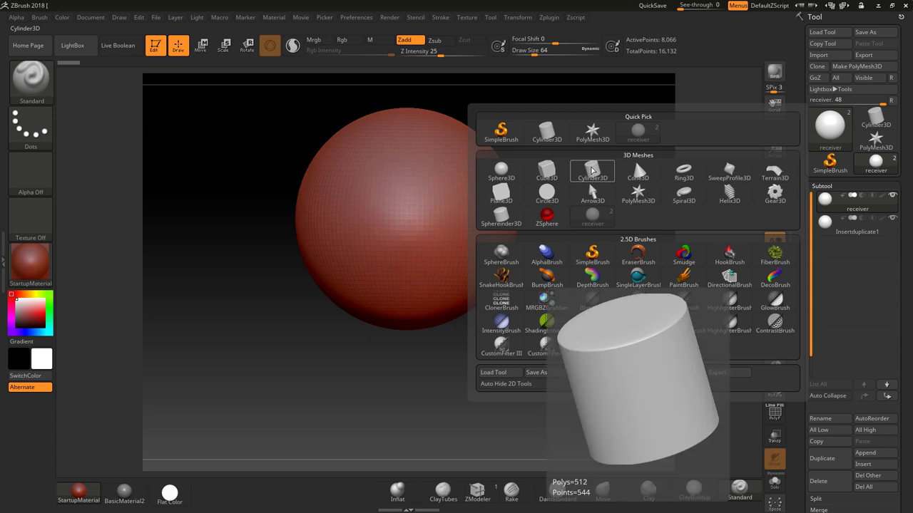
click(591, 170)
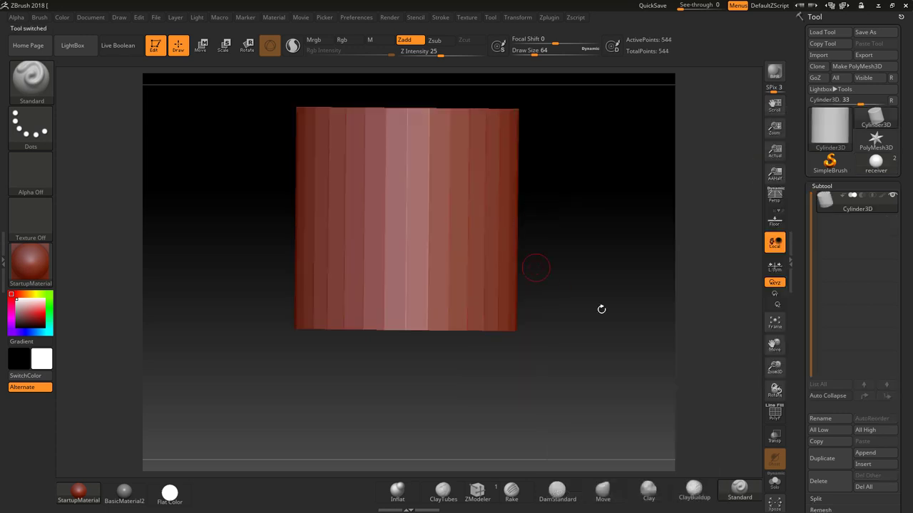
click(774, 412)
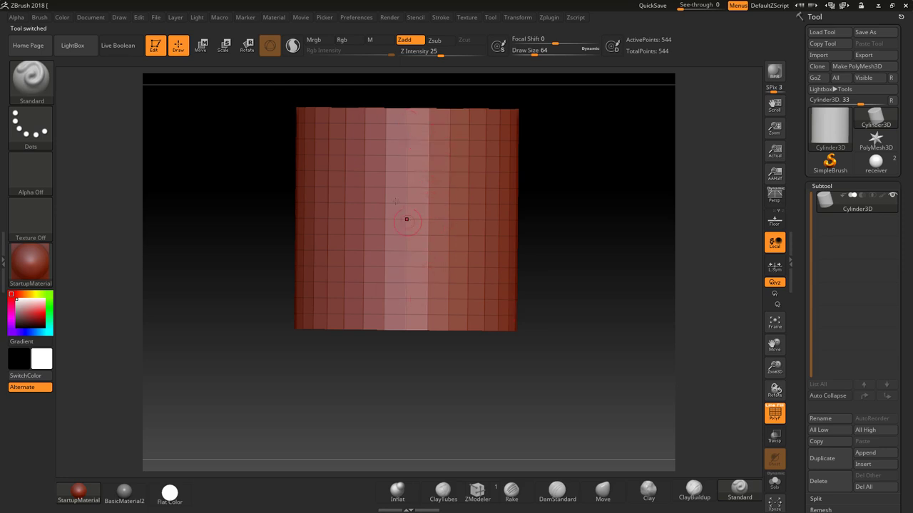
mouse_move(569, 234)
mouse_down()
mouse_move(578, 273)
mouse_move(581, 251)
mouse_up()
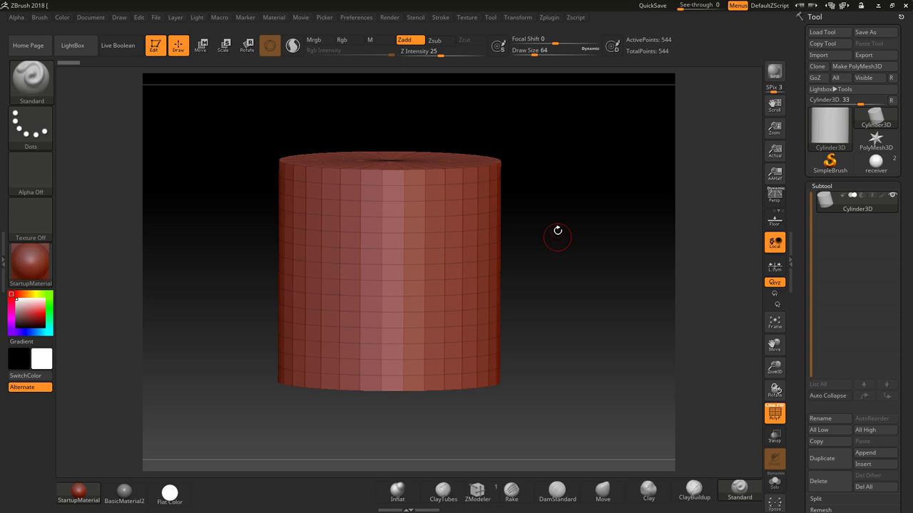
mouse_move(572, 224)
mouse_down()
mouse_move(581, 219)
mouse_move(546, 235)
mouse_move(548, 143)
mouse_move(566, 236)
mouse_move(539, 239)
mouse_up()
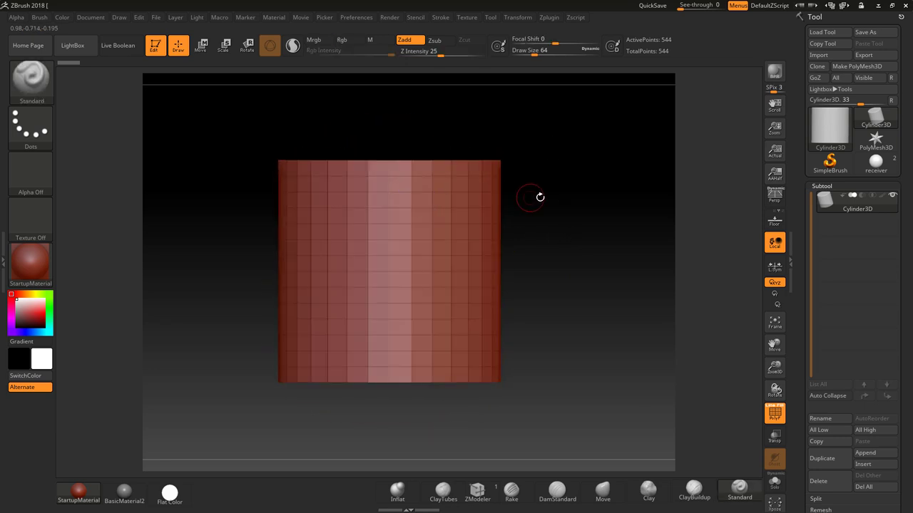
mouse_move(546, 195)
mouse_down()
mouse_move(546, 221)
mouse_move(549, 195)
mouse_move(556, 202)
mouse_move(552, 177)
mouse_move(518, 197)
mouse_up()
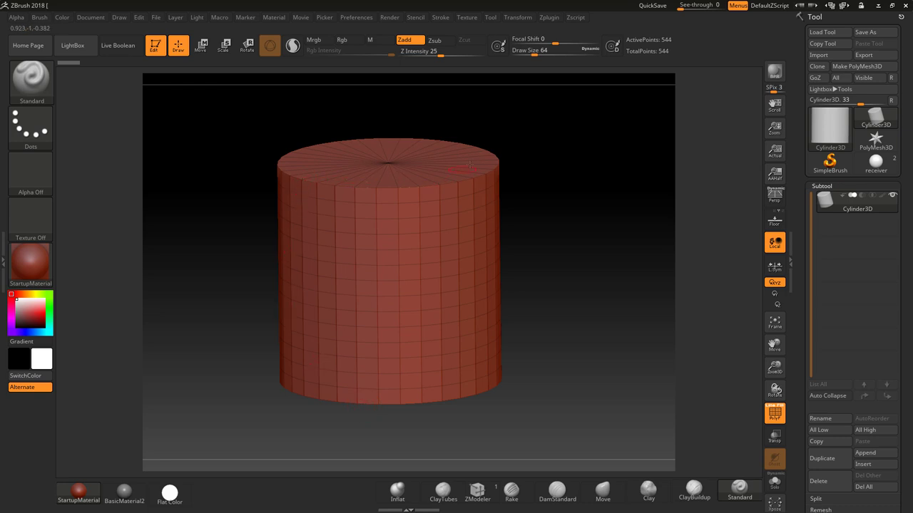
shift+drag(570, 235, 563, 201)
- Hide the cylinder's top and bottom polygon bands with rectangle selections
key(ctrl+shift)
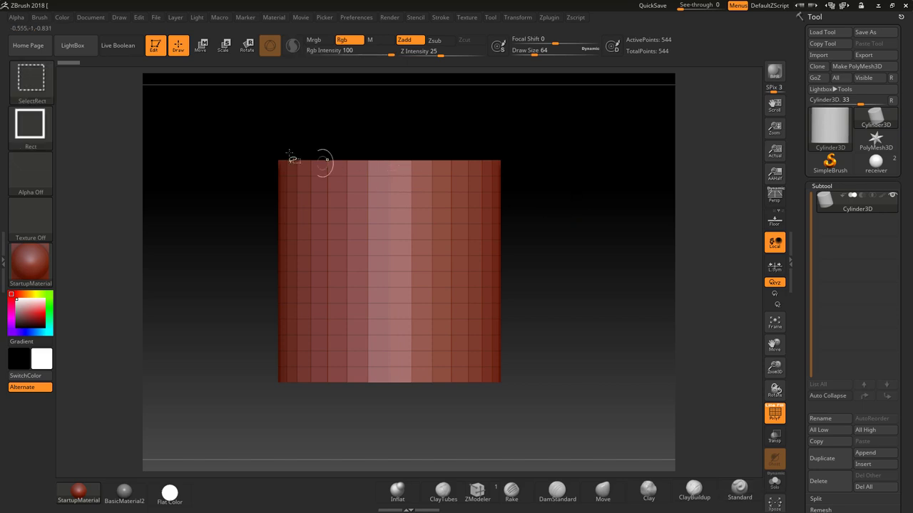
ctrl+alt+shift+drag(238, 127, 577, 166)
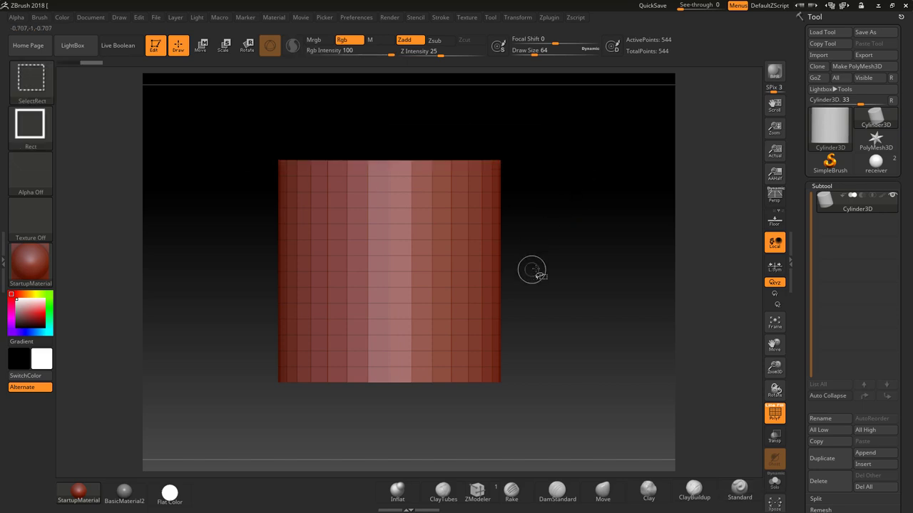
mouse_move(531, 269)
mouse_down()
mouse_move(570, 275)
mouse_move(570, 235)
mouse_move(359, 406)
mouse_up()
key(ctrl+shift)
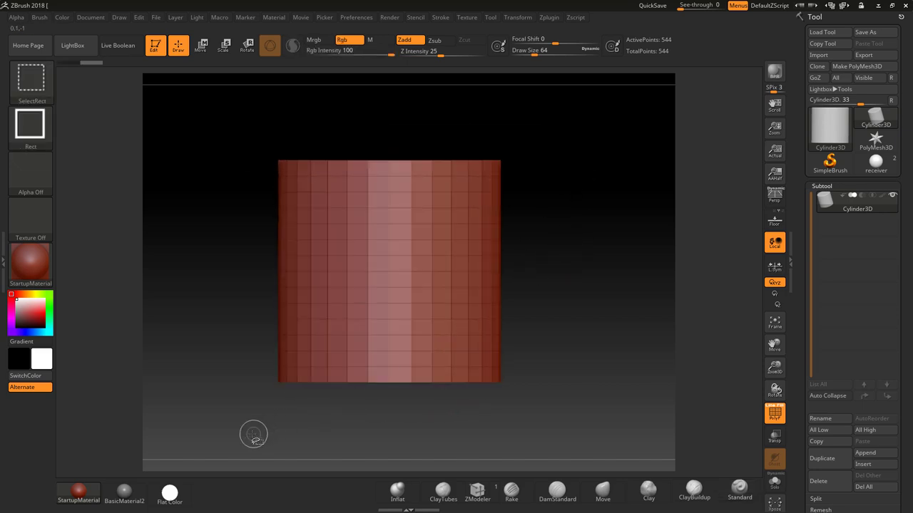
ctrl+alt+shift+drag(217, 442, 547, 368)
drag(563, 312, 542, 299)
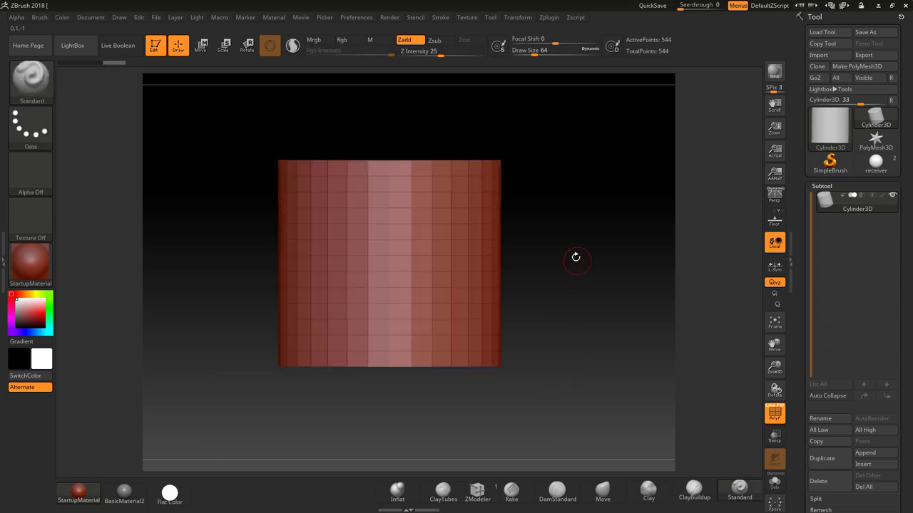
mouse_move(234, 125)
ctrl+shift+mouse_down()
mouse_move(526, 139)
mouse_move(554, 171)
ctrl+shift+mouse_up()
drag(566, 252, 566, 232)
ctrl+shift+drag(255, 428, 527, 375)
- Restore full visibility, then keep only a curved middle section of the cylinder visible
ctrl+shift+click(593, 356)
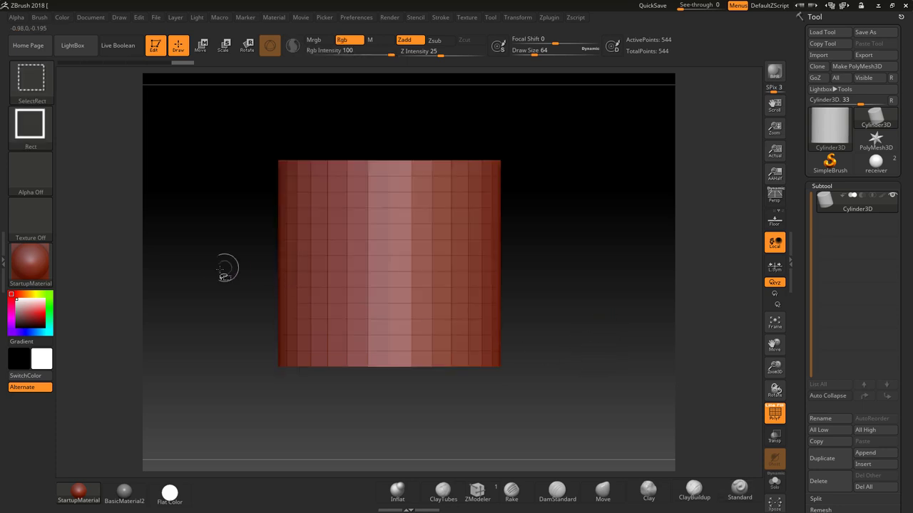
ctrl+shift+drag(210, 246, 192, 284)
ctrl+shift+click(222, 296)
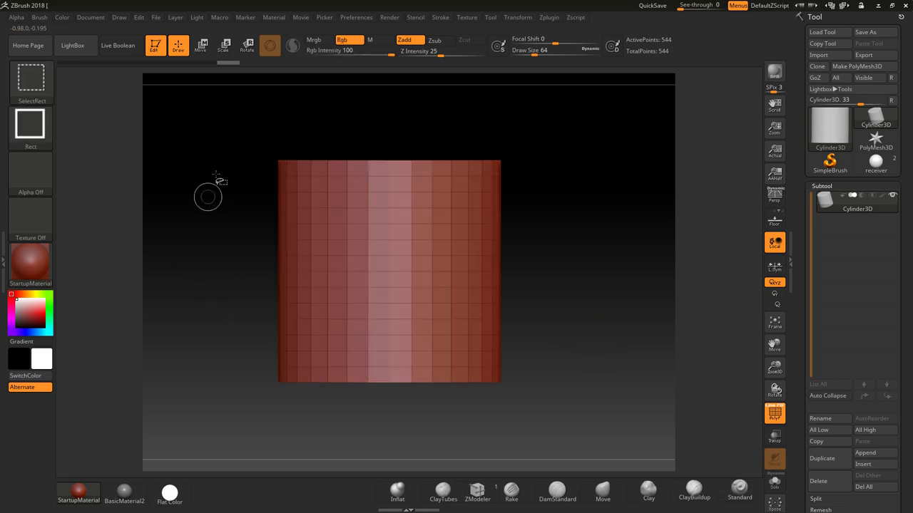
ctrl+shift+drag(218, 180, 573, 346)
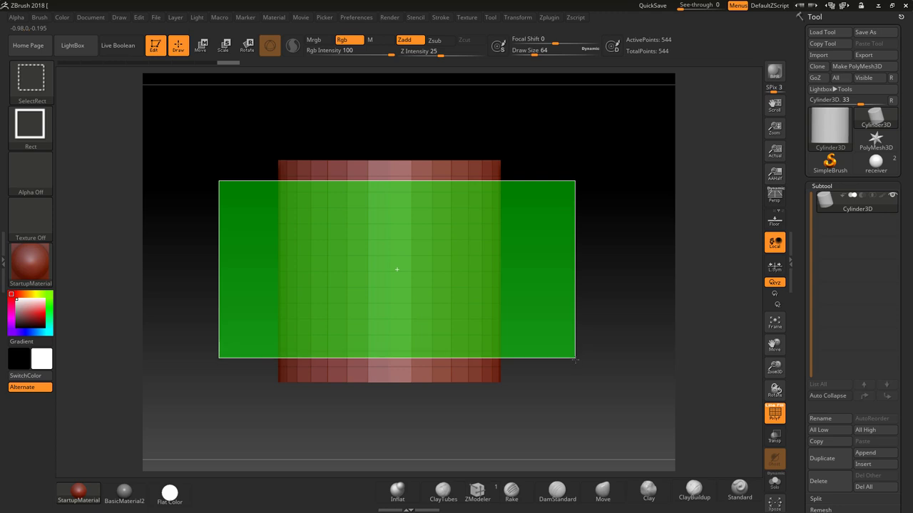
ctrl+shift+drag(574, 364, 577, 369)
mouse_move(597, 324)
mouse_down()
mouse_move(595, 334)
mouse_move(588, 194)
mouse_move(689, 316)
mouse_up()
scroll(836, 296, down, 5)
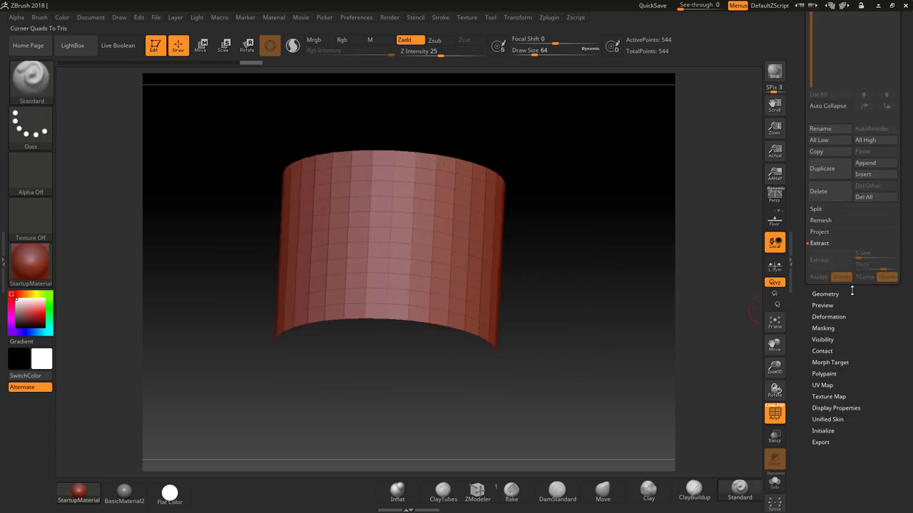
click(826, 294)
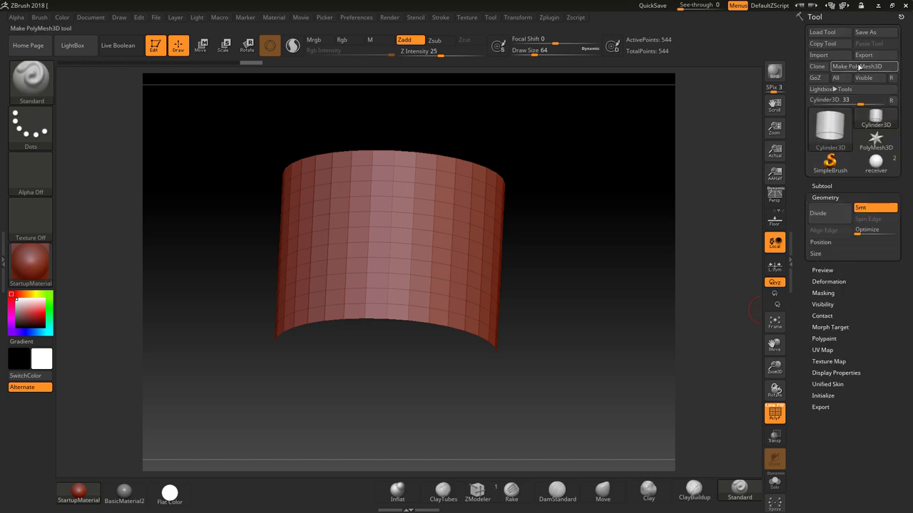
- Convert the cylinder to a PM3D_Cylinder3D polymesh and hide polygons outside the front wall
click(859, 67)
shift+drag(615, 244, 617, 266)
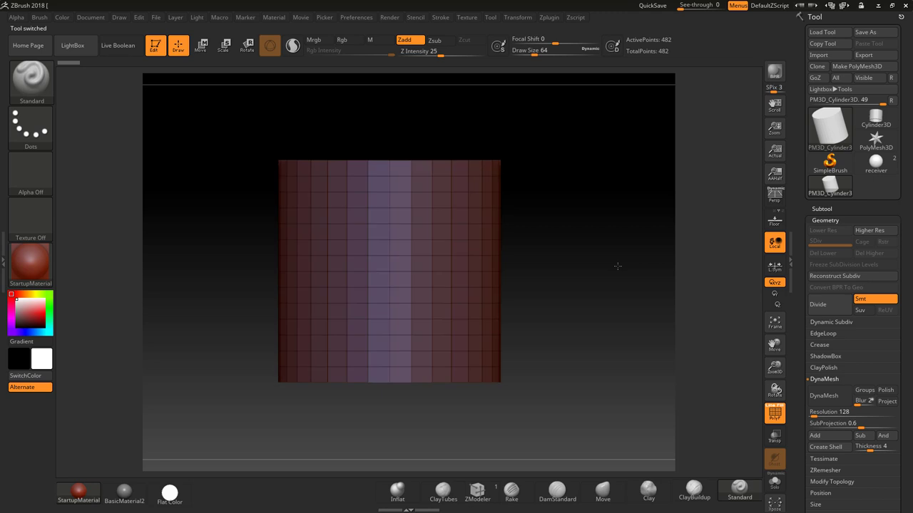
key(ctrl)
key(ctrl+shift)
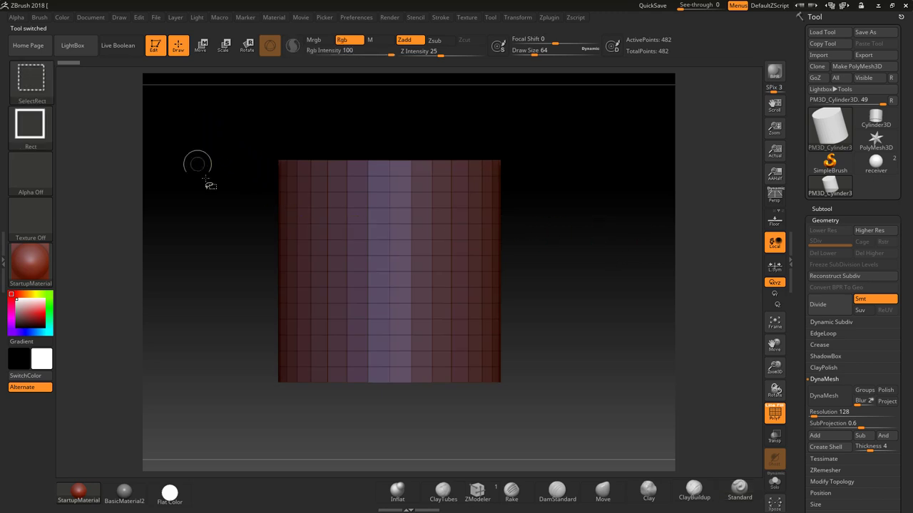
ctrl+shift+drag(204, 187, 604, 367)
mouse_move(596, 306)
mouse_down()
mouse_move(587, 363)
mouse_move(587, 302)
mouse_up()
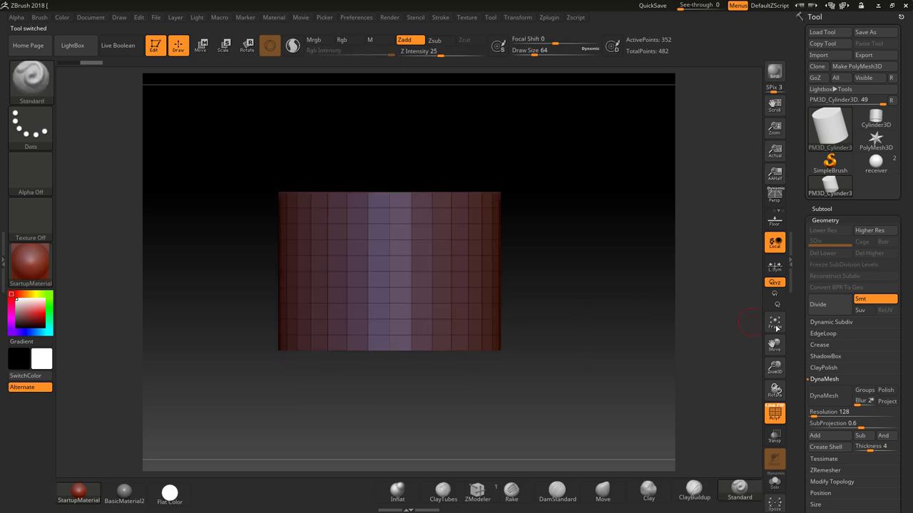
drag(840, 220, 840, 185)
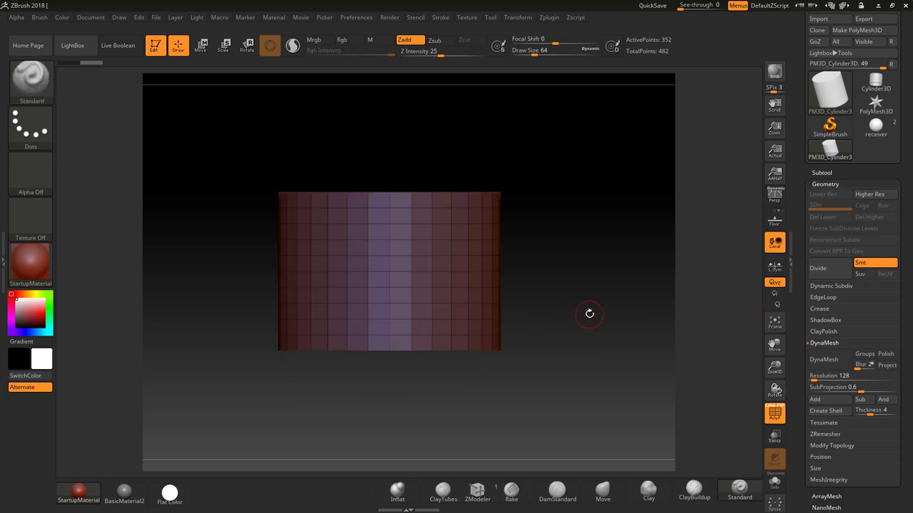
- Hide the middle and lower bands, then restore side polygons, leaving a 416-point wall visible
ctrl+shift+drag(603, 242, 650, 313)
mouse_move(615, 281)
mouse_down()
mouse_move(618, 230)
mouse_move(621, 297)
mouse_up()
ctrl+alt+shift+drag(190, 286, 574, 191)
ctrl+alt+shift+drag(214, 275, 597, 362)
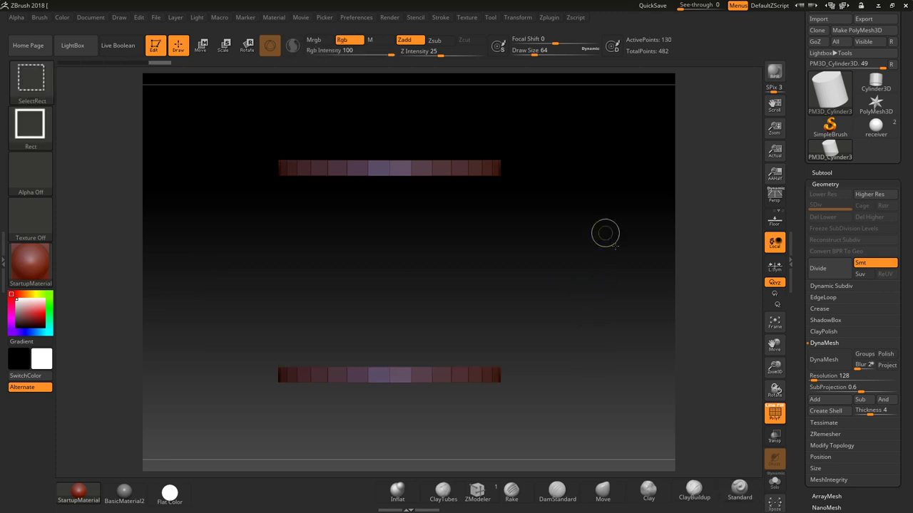
ctrl+shift+click(563, 281)
mouse_move(563, 281)
mouse_down()
mouse_move(596, 307)
mouse_move(591, 193)
mouse_move(605, 255)
mouse_up()
- Delete the hidden polygons so only the 416-point curved wall remains
click(823, 445)
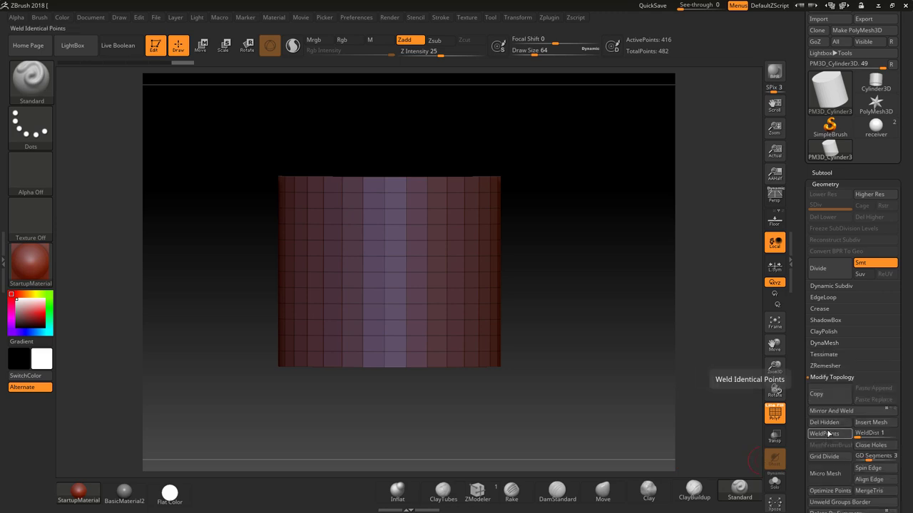
click(823, 422)
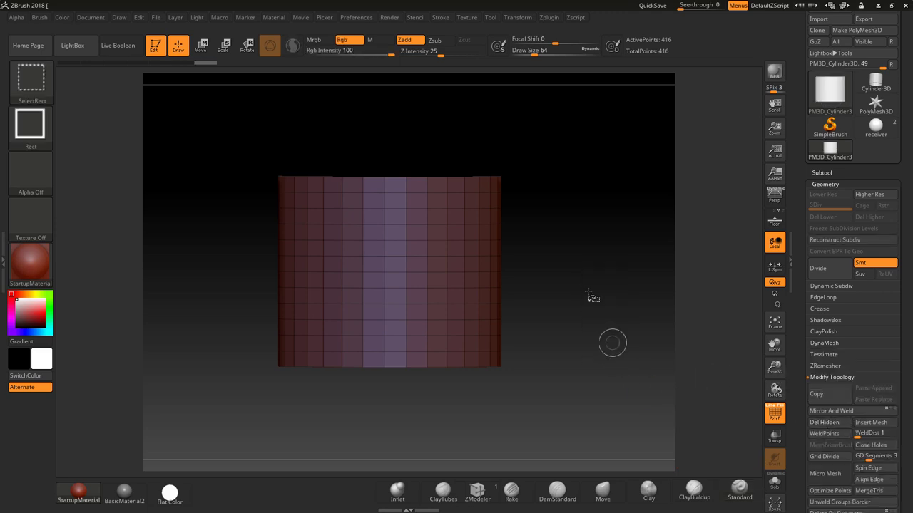
mouse_move(585, 258)
mouse_down()
mouse_move(583, 283)
mouse_move(554, 128)
mouse_move(584, 264)
mouse_move(566, 249)
mouse_move(583, 249)
mouse_up()
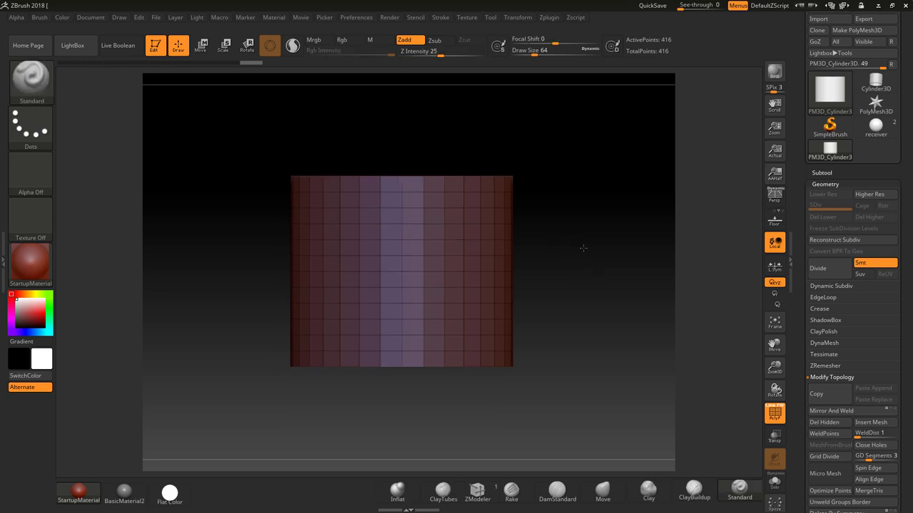
click(31, 83)
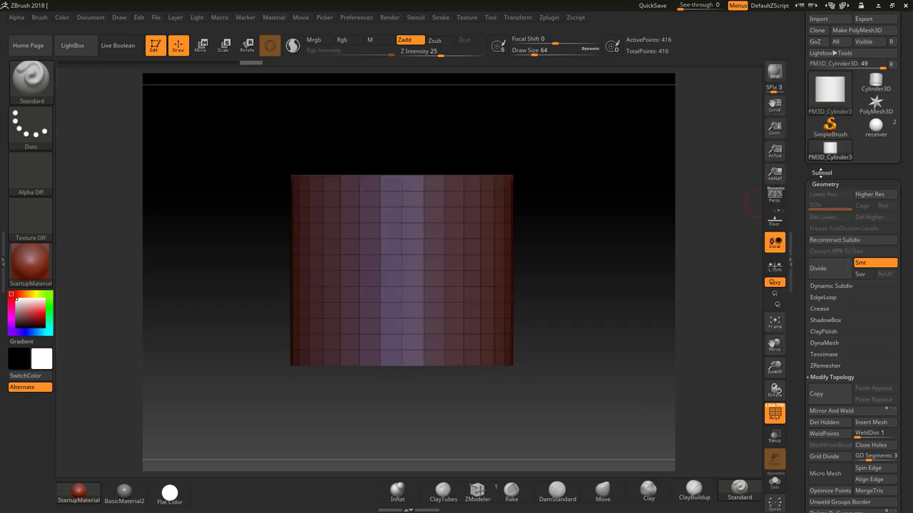
- Rename the wall subtool to 'cablebrush'
click(820, 172)
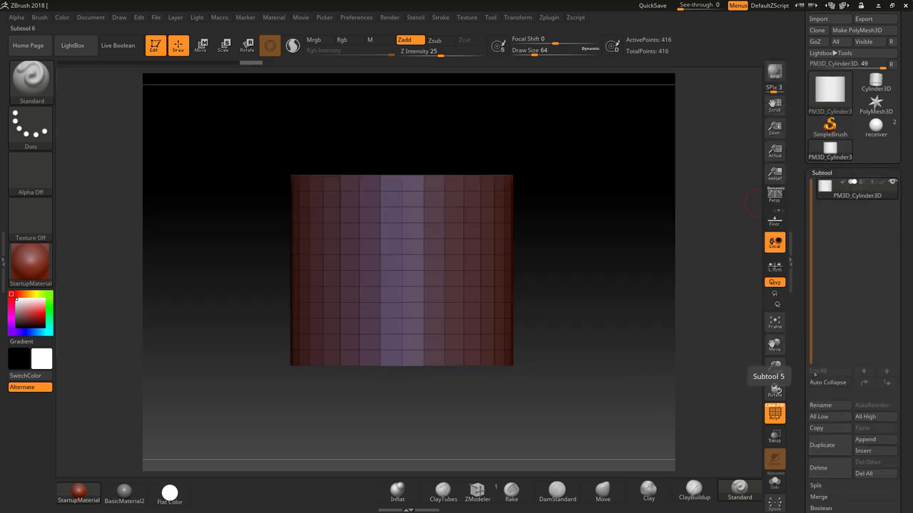
click(825, 406)
key(BackSpace)
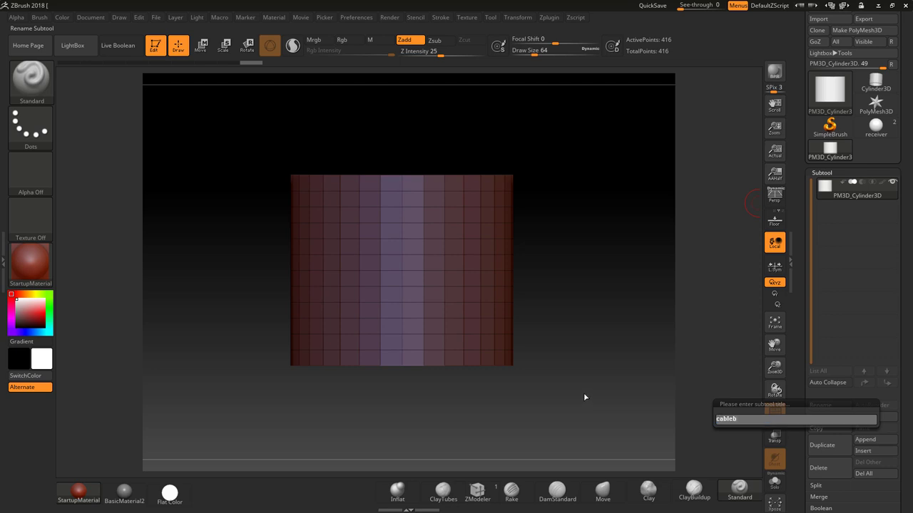
text(cablebrush)
key(Return)
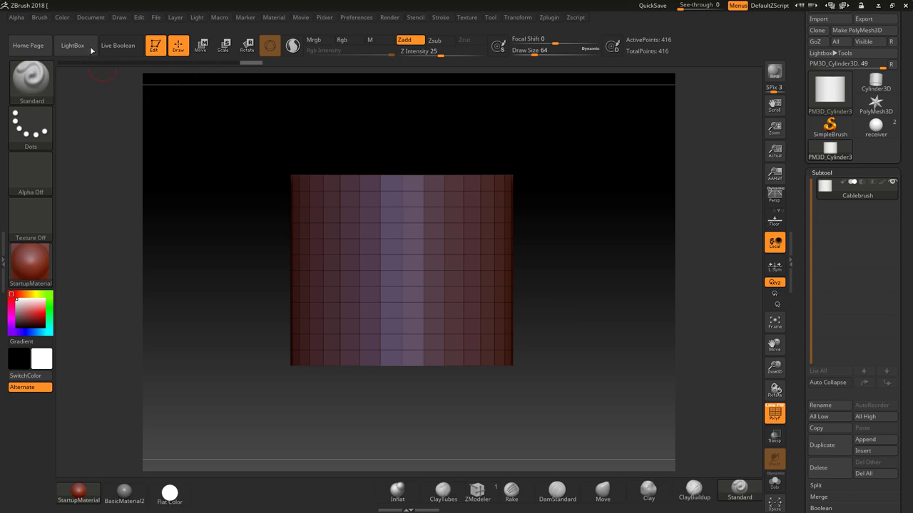
click(40, 77)
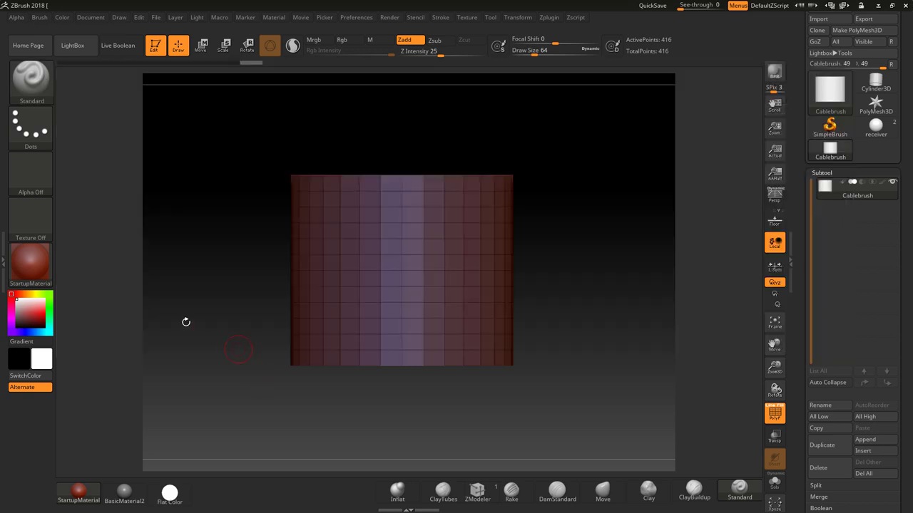
- Create a new InsertMesh brush, Cablebrush, from the 416-point wall mesh and inspect it
click(40, 77)
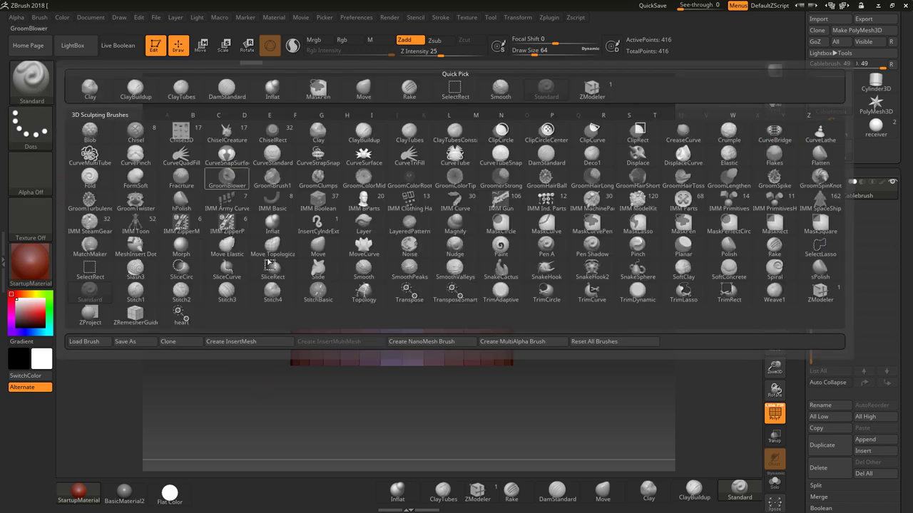
click(235, 341)
click(404, 175)
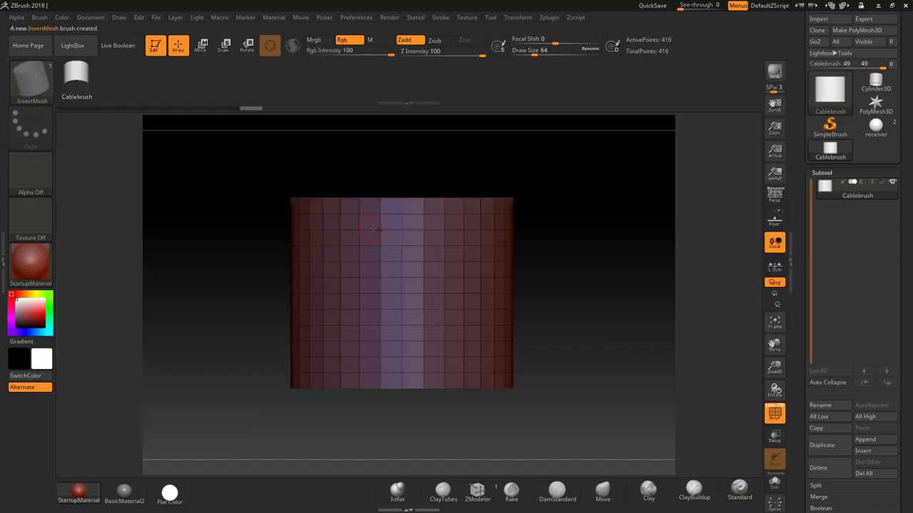
click(41, 17)
mouse_move(607, 261)
mouse_down()
mouse_move(603, 271)
mouse_move(607, 258)
mouse_move(146, 156)
mouse_up()
click(29, 77)
mouse_move(591, 303)
mouse_down()
mouse_move(588, 328)
mouse_move(593, 308)
mouse_up()
alt+drag(566, 252, 573, 264)
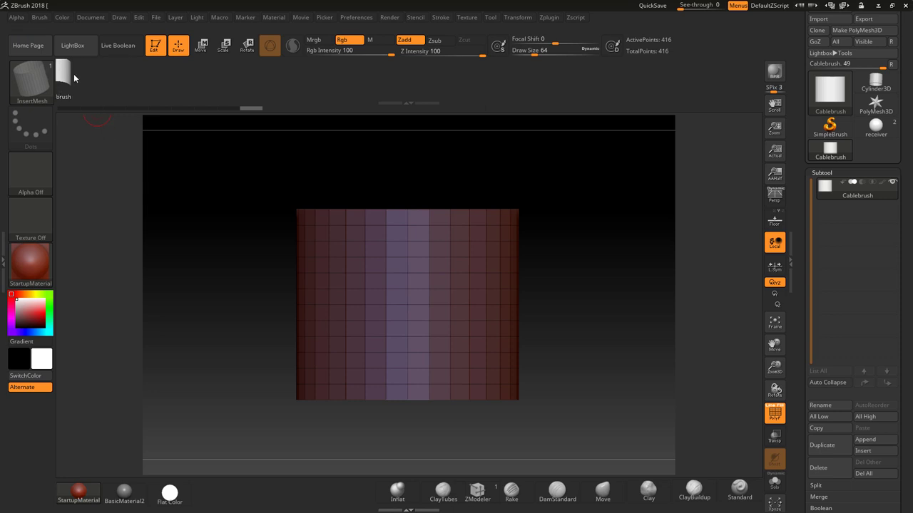
- Return to the receiver sphere with PolyF off, test-insert the cable mesh, and undo it
click(871, 129)
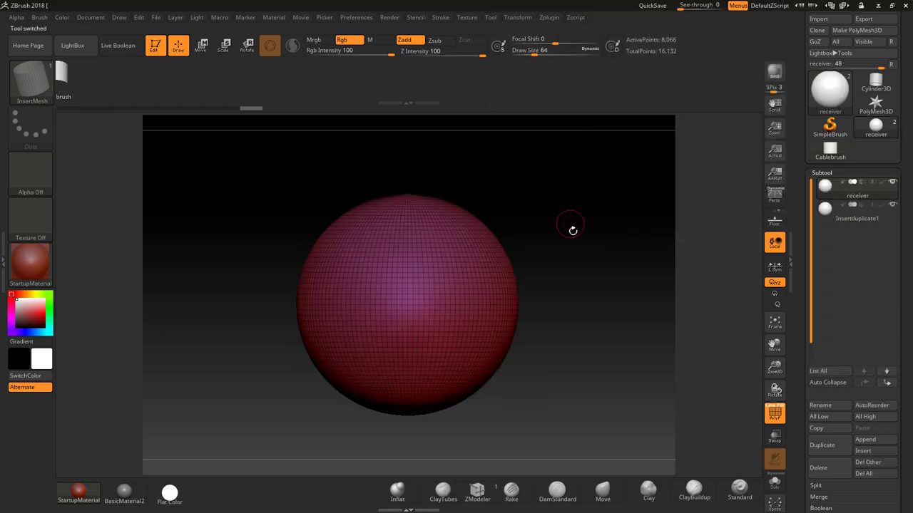
click(774, 415)
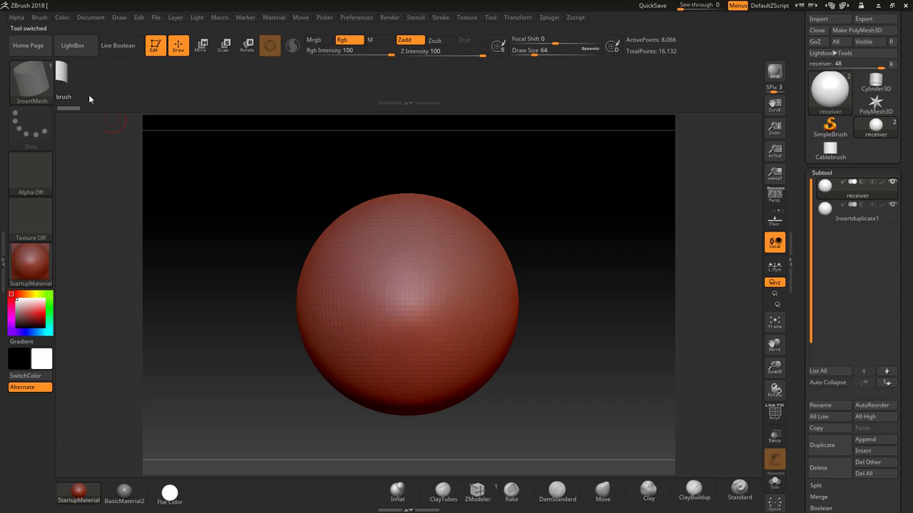
drag(396, 283, 428, 313)
mouse_move(638, 350)
mouse_down()
mouse_move(597, 242)
mouse_move(619, 293)
mouse_move(571, 289)
mouse_up()
key(ctrl)
key(ctrl+z)
alt+drag(562, 240, 597, 264)
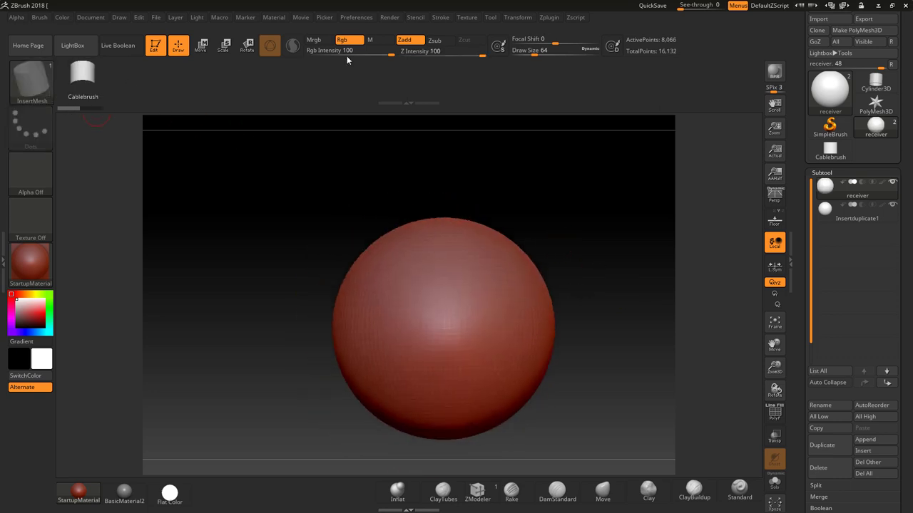
- Enable Curve Mode in the Stroke > Curve settings
click(442, 18)
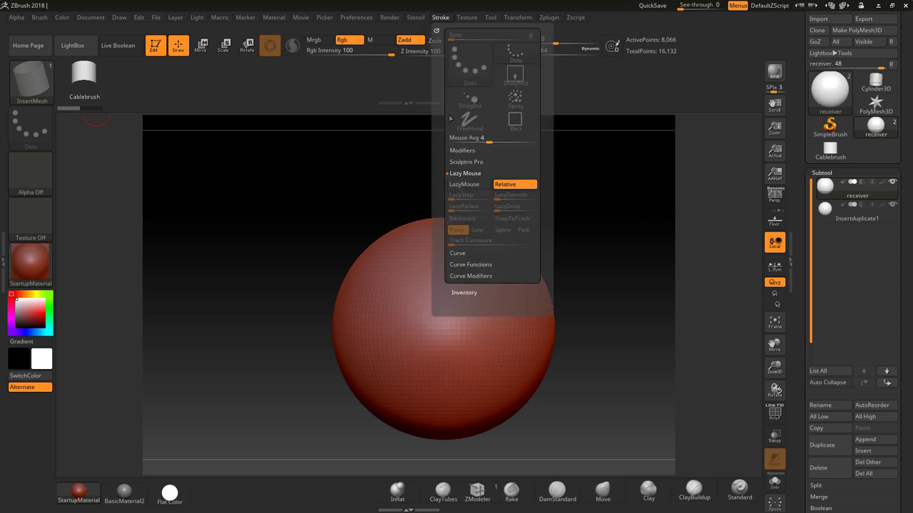
click(467, 254)
click(467, 197)
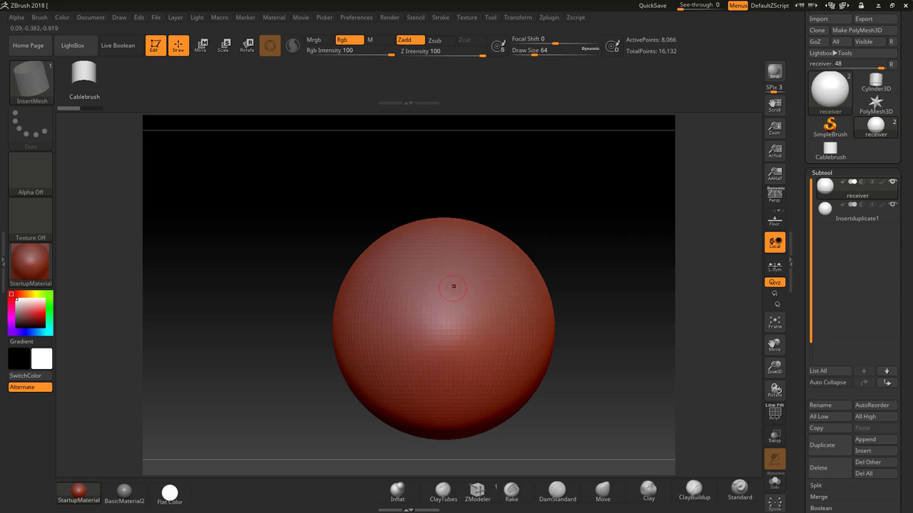
- Set Draw Size to 35 and draw a segmented test cable across the sphere
key(space)
drag(454, 289, 436, 289)
drag(508, 284, 511, 282)
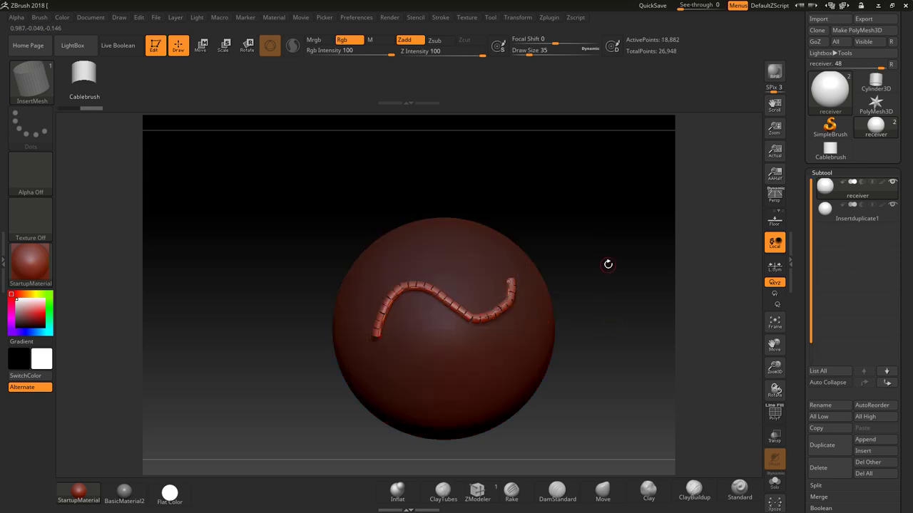
alt+drag(608, 265, 387, 265)
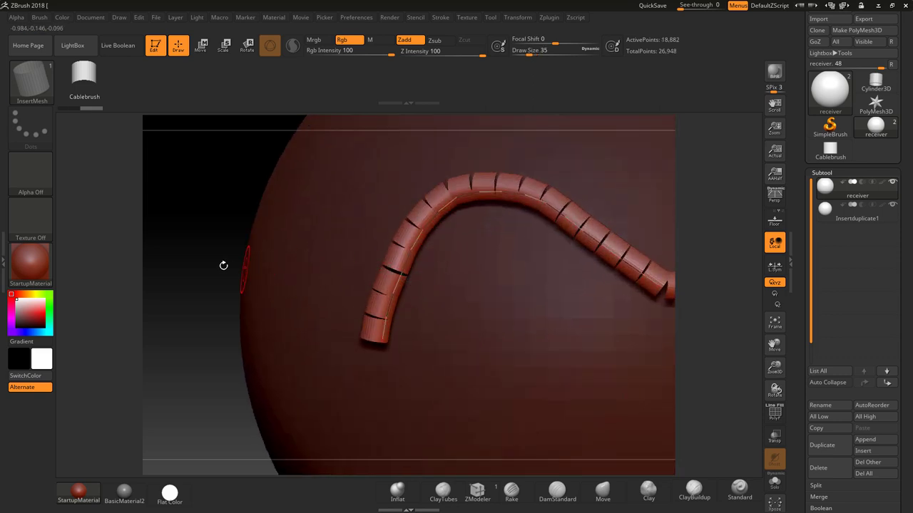
drag(190, 265, 235, 271)
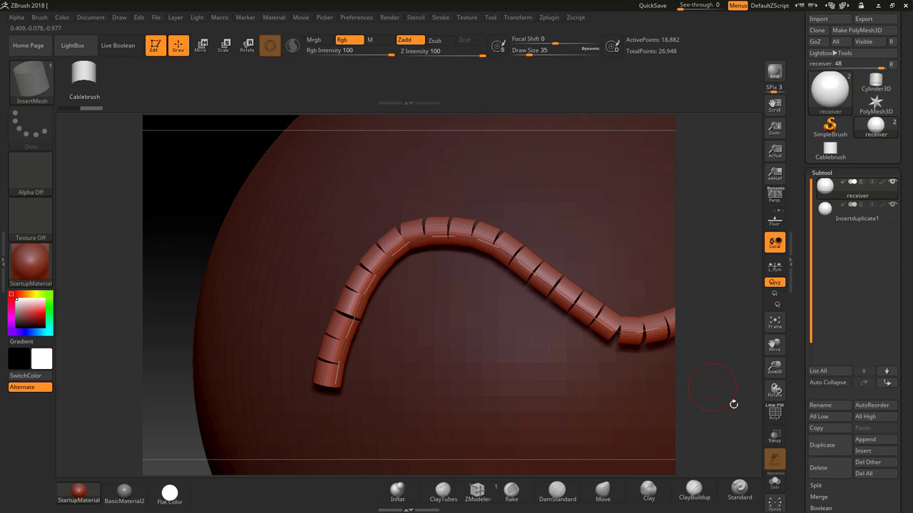
- Check the test cable's wireframe, then undo it and frame the whole sphere
click(774, 412)
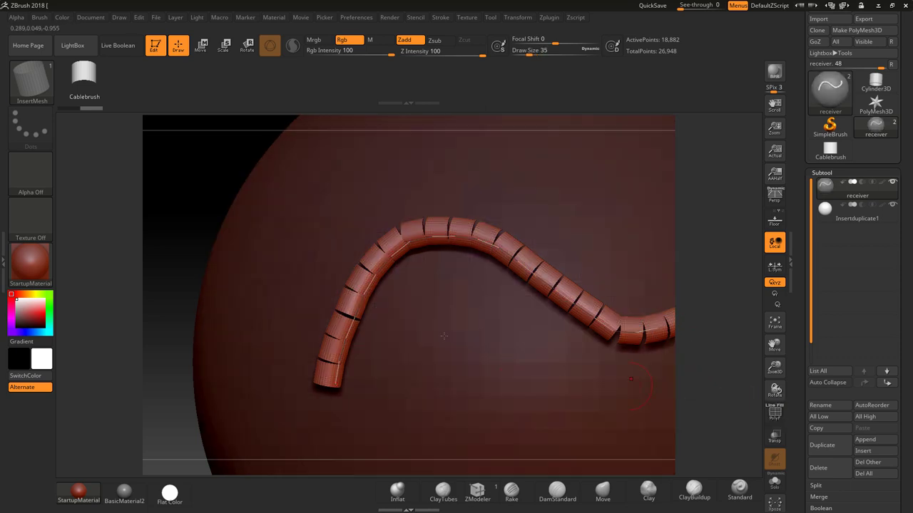
click(774, 412)
drag(164, 167, 398, 300)
key(ctrl+z)
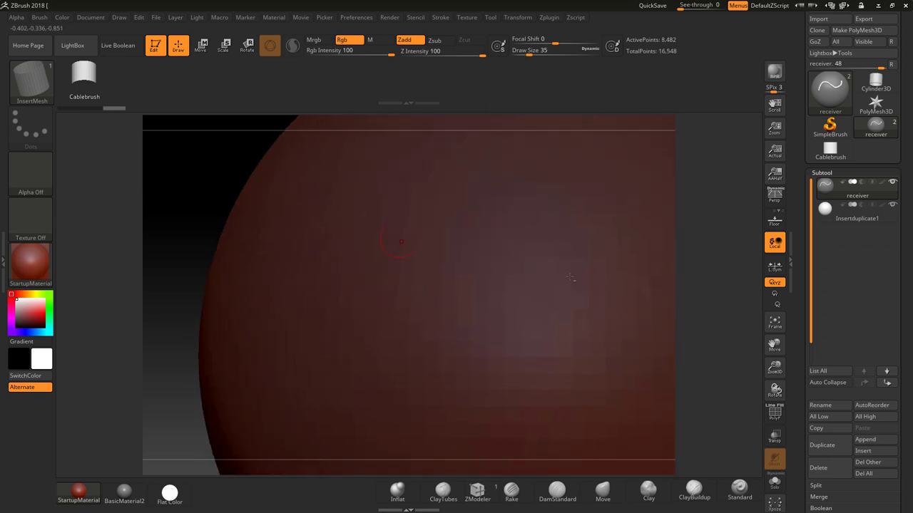
key(f)
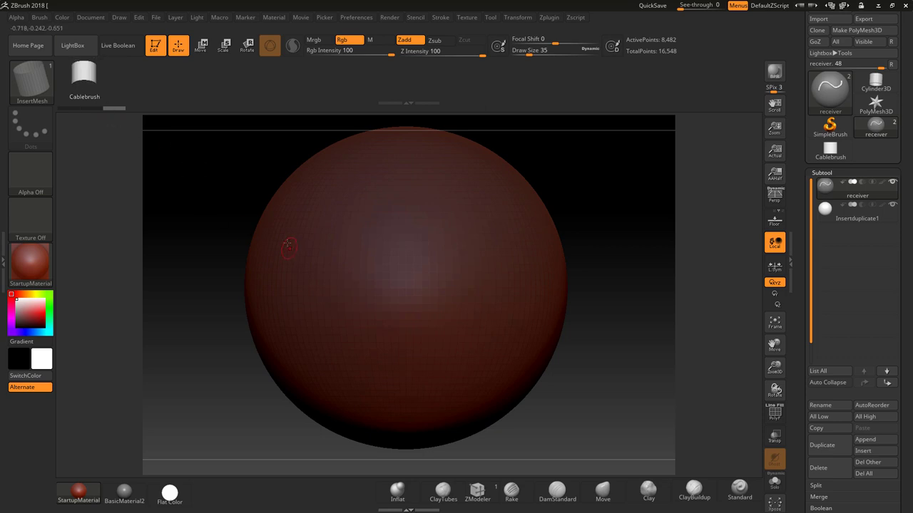
- Enable Weld Points and Stretch in the brush modifiers and turn off Tri Parts
click(40, 18)
scroll(80, 299, down, 3)
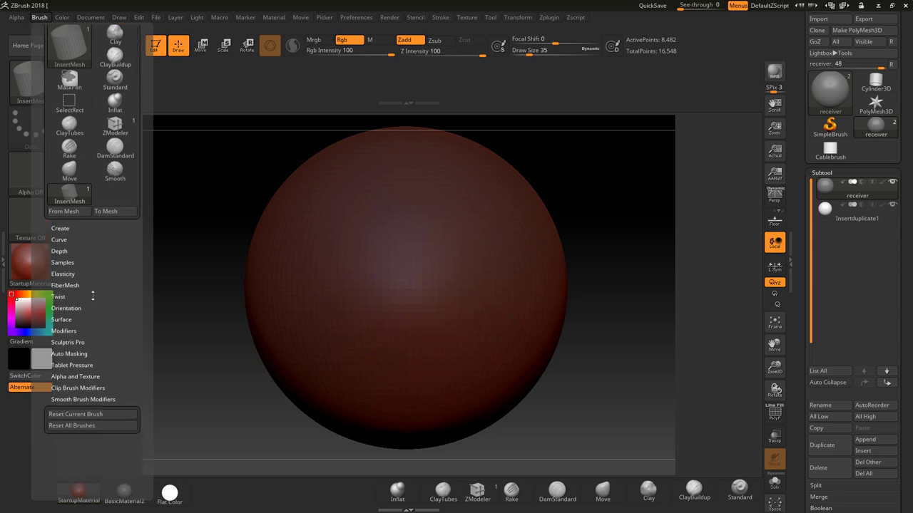
click(64, 331)
scroll(71, 299, down, 10)
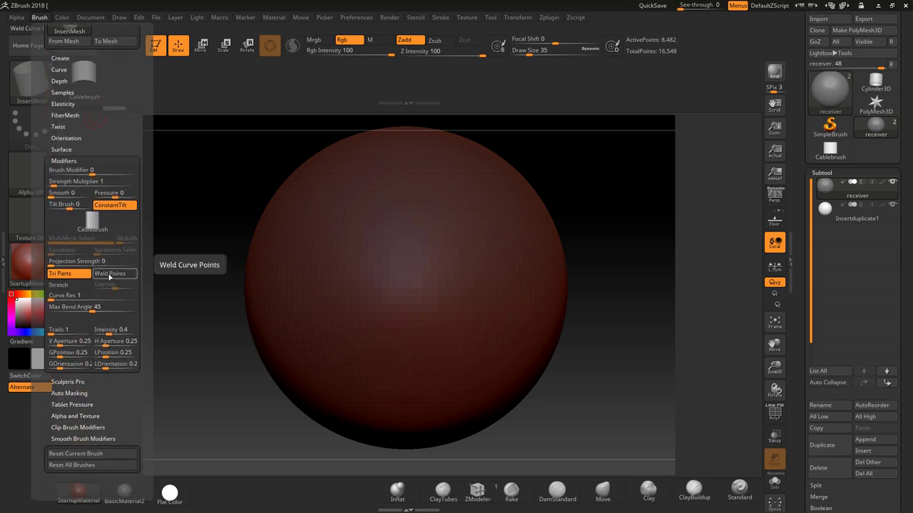
click(109, 275)
click(70, 286)
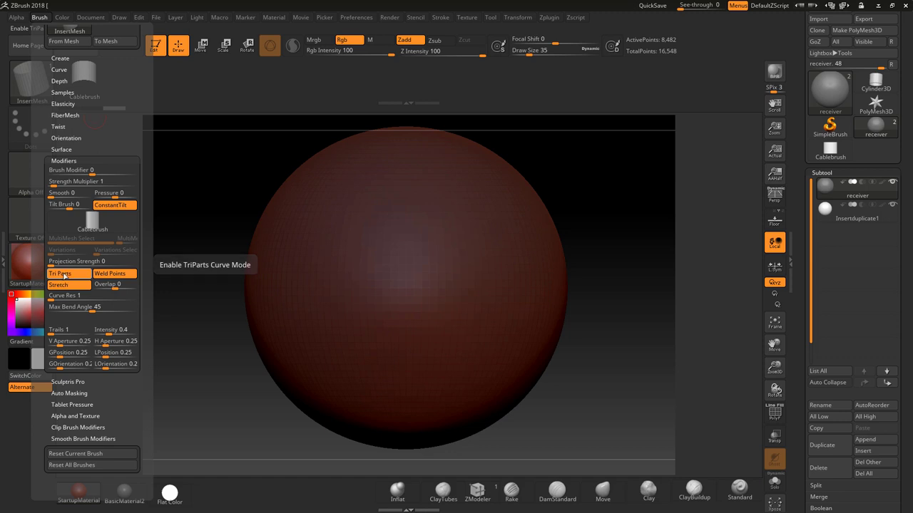
click(63, 274)
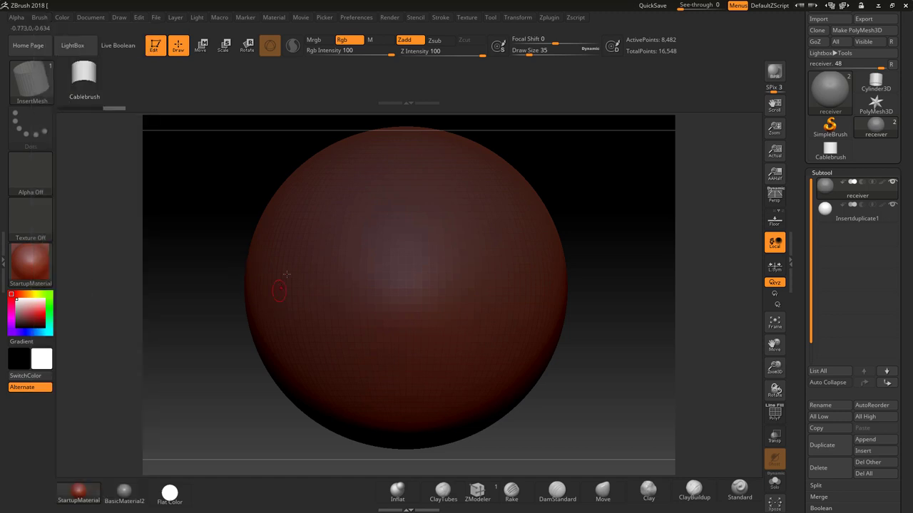
- Draw a welded U-shaped cable loop across the sphere and inspect its wireframe
click(443, 19)
click(460, 214)
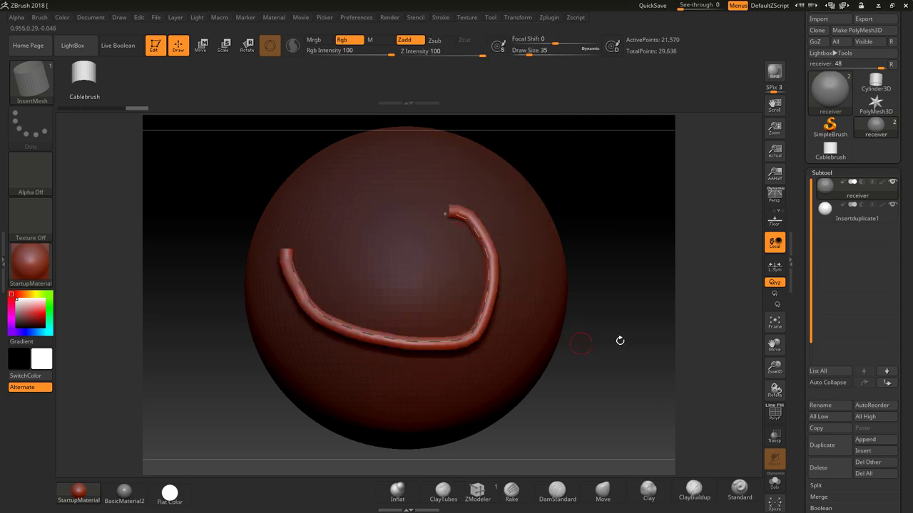
drag(625, 332, 649, 402)
drag(685, 328, 570, 365)
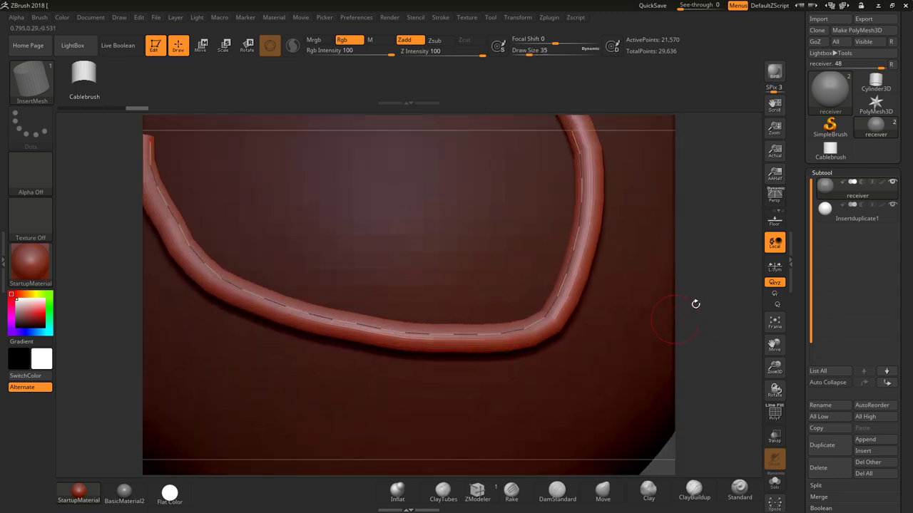
drag(699, 300, 554, 349)
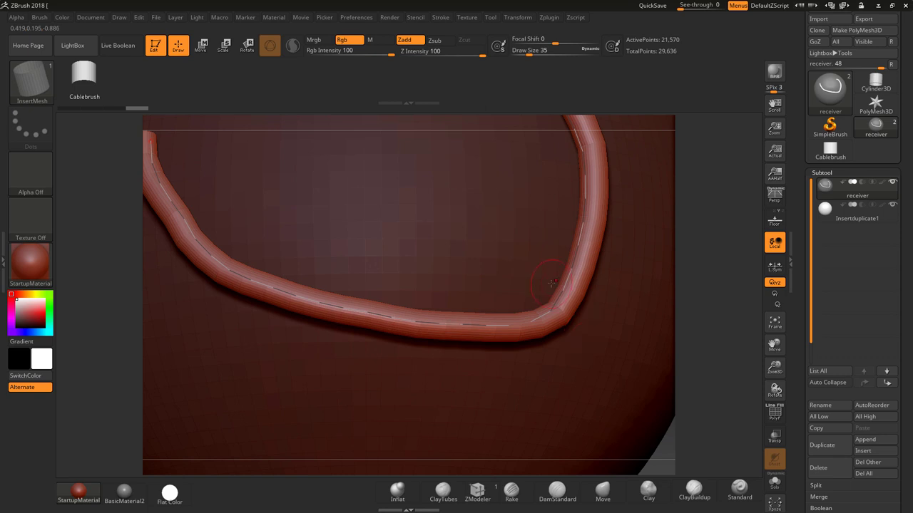
click(774, 412)
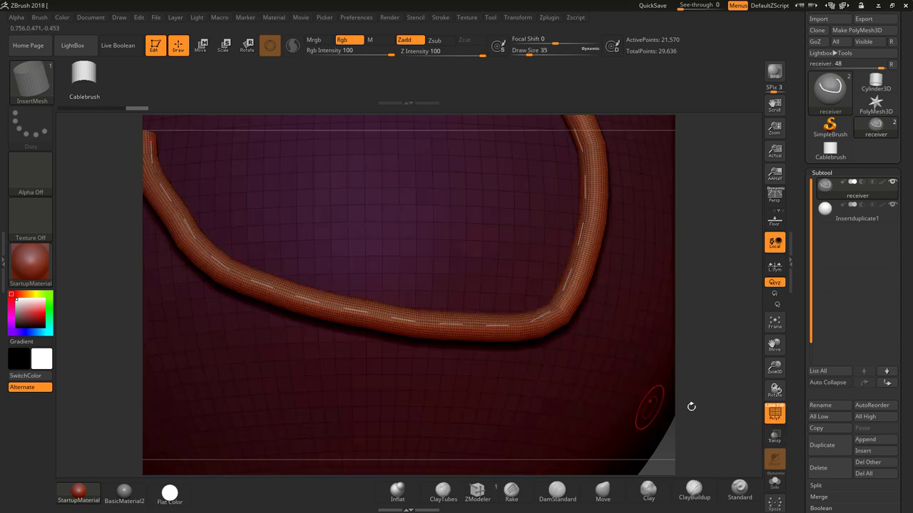
click(774, 412)
alt+drag(712, 374, 672, 364)
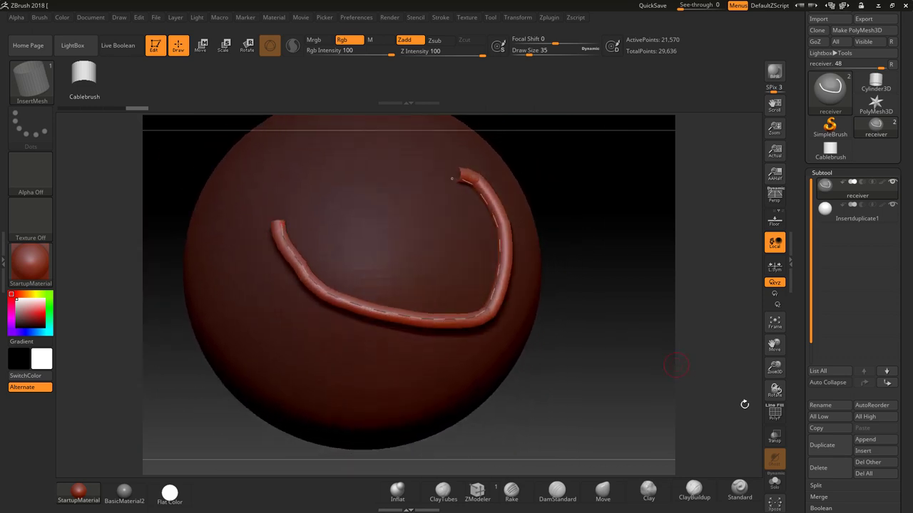
- Reveal Geometry > Modify Topology with WeldPoints and WeldDist, then rotate to view the U cable
scroll(905, 379, down, 5)
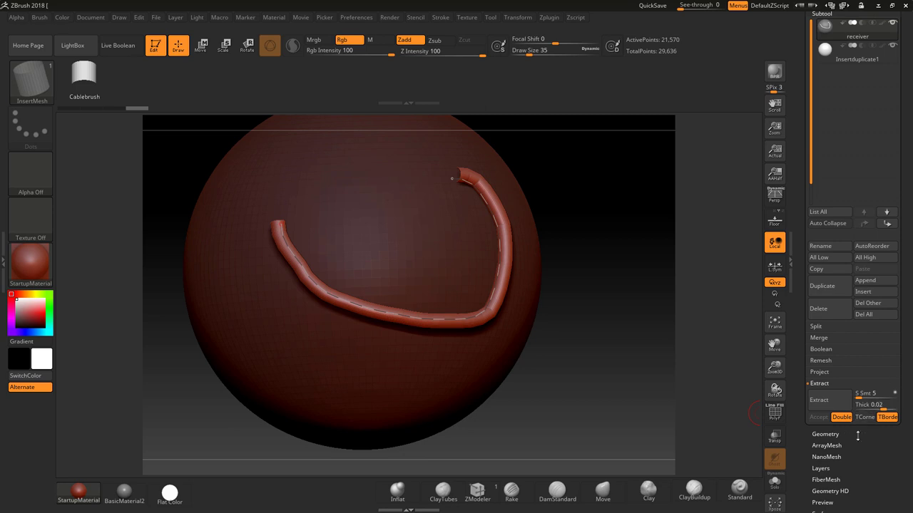
click(824, 432)
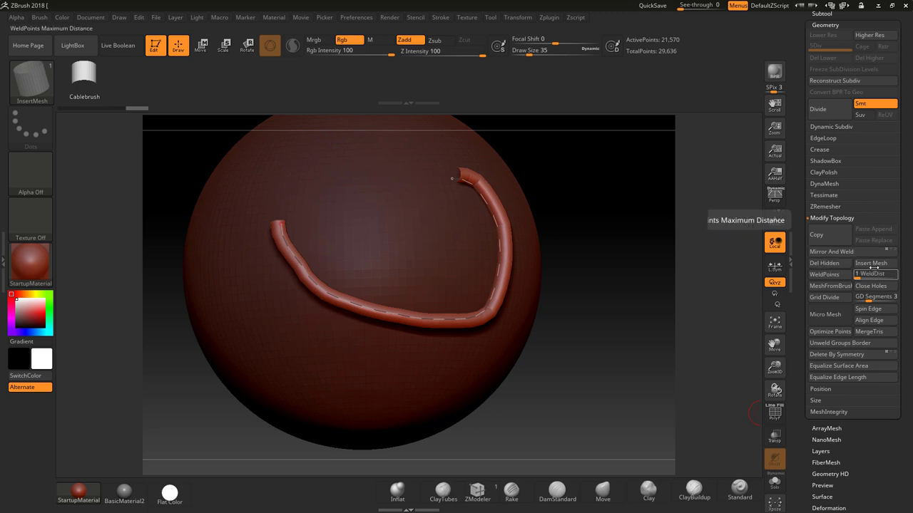
mouse_move(905, 224)
mouse_down()
mouse_move(906, 256)
mouse_move(904, 226)
mouse_up()
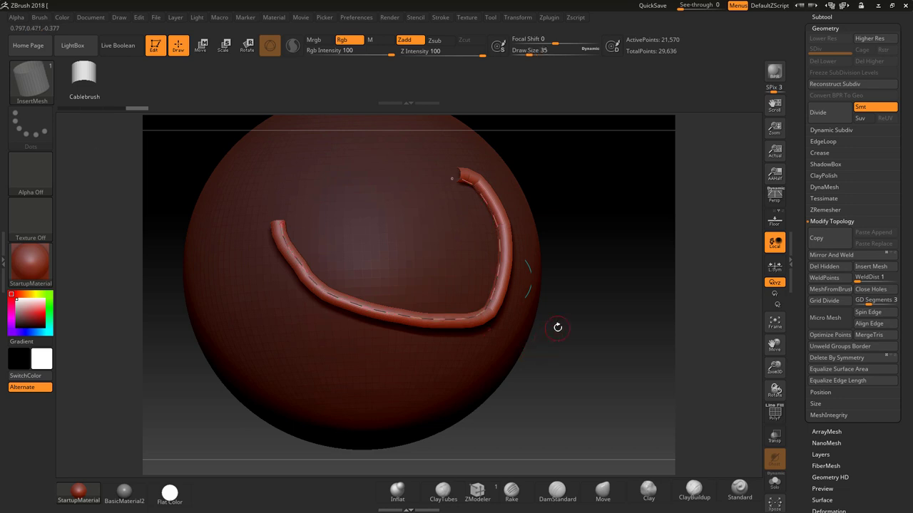
mouse_move(574, 345)
mouse_down()
mouse_move(563, 335)
mouse_move(570, 321)
mouse_move(580, 314)
mouse_move(588, 325)
mouse_move(567, 318)
mouse_up()
- Rebuild the U cable thinner and raise the curve resolution to 2
key(space)
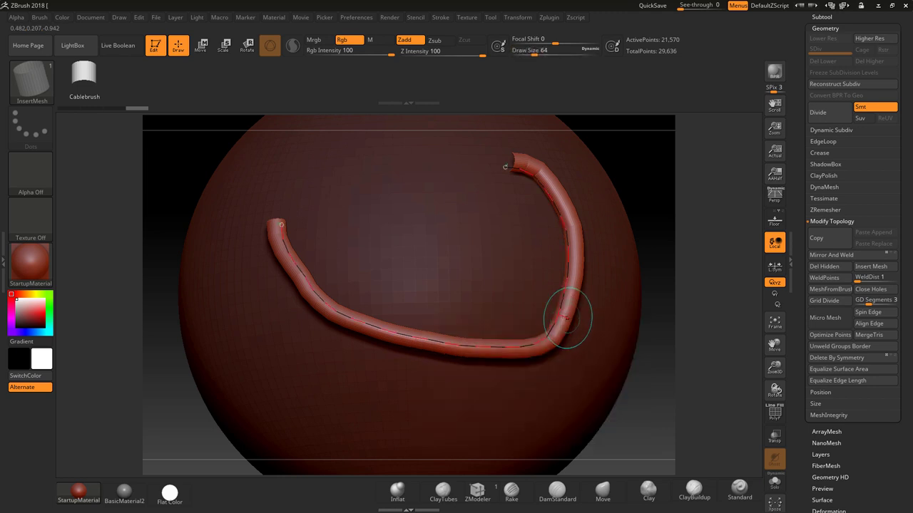
click(554, 315)
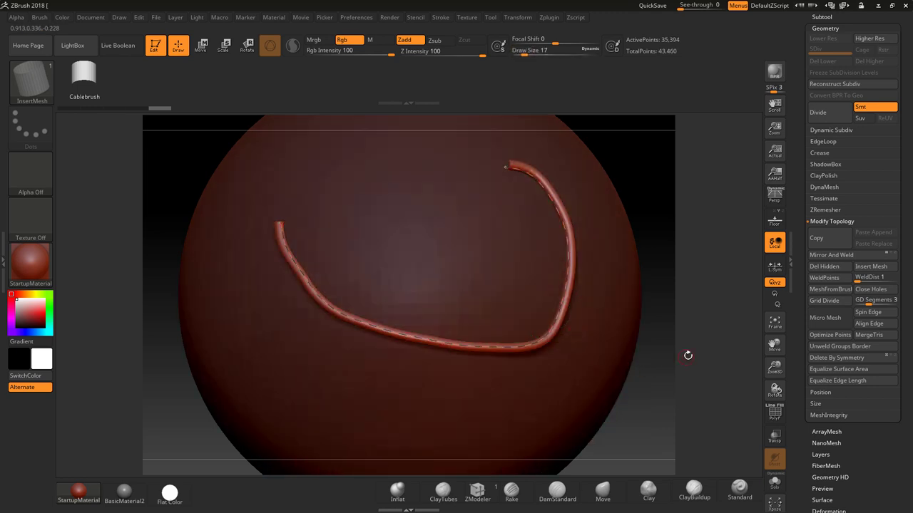
click(40, 17)
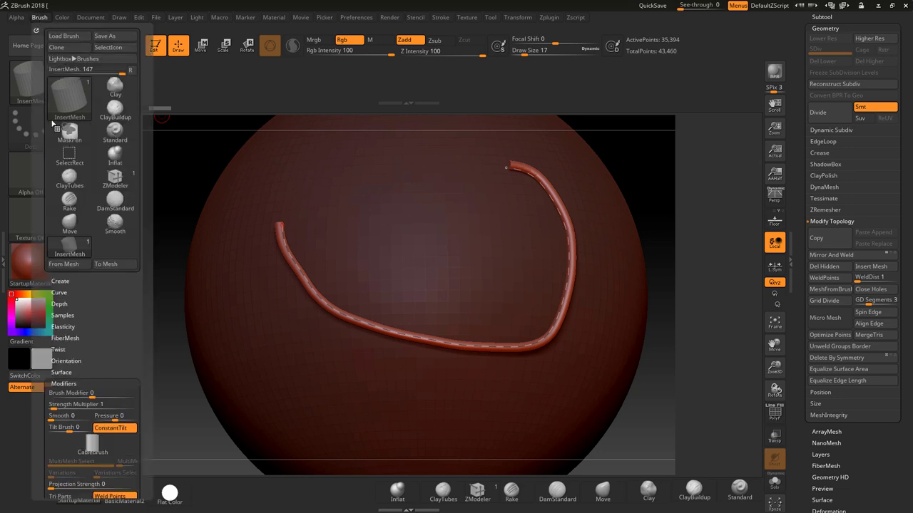
drag(100, 286, 100, 124)
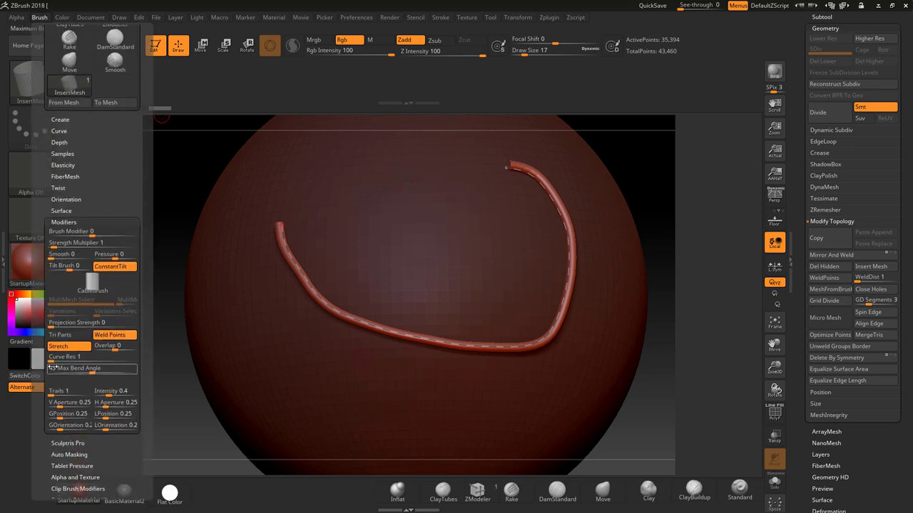
drag(50, 361, 62, 361)
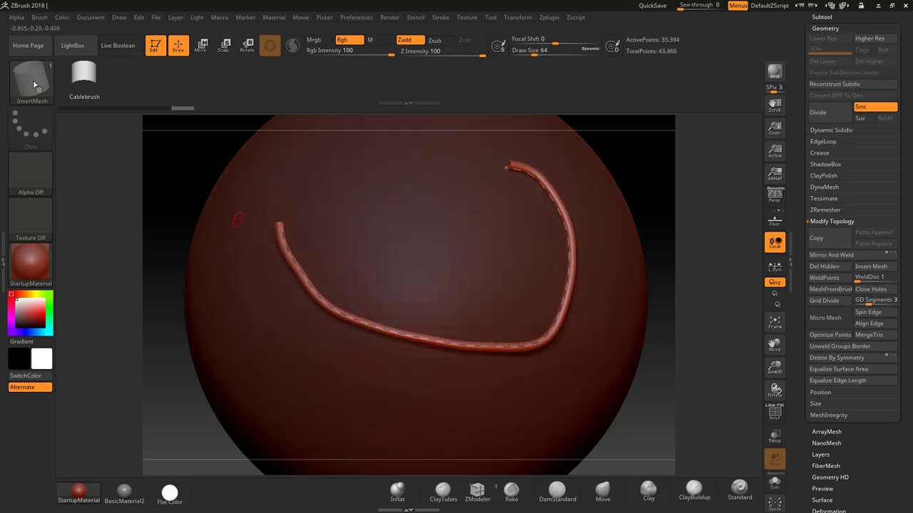
- Adjust the cable curve's Max Bend Angle in Brush > Modifiers
click(40, 17)
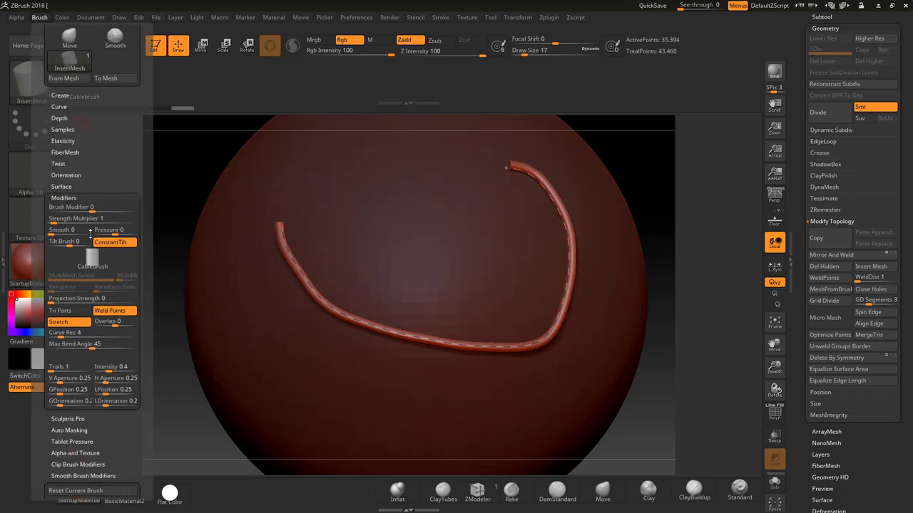
scroll(90, 232, down, 1)
click(57, 336)
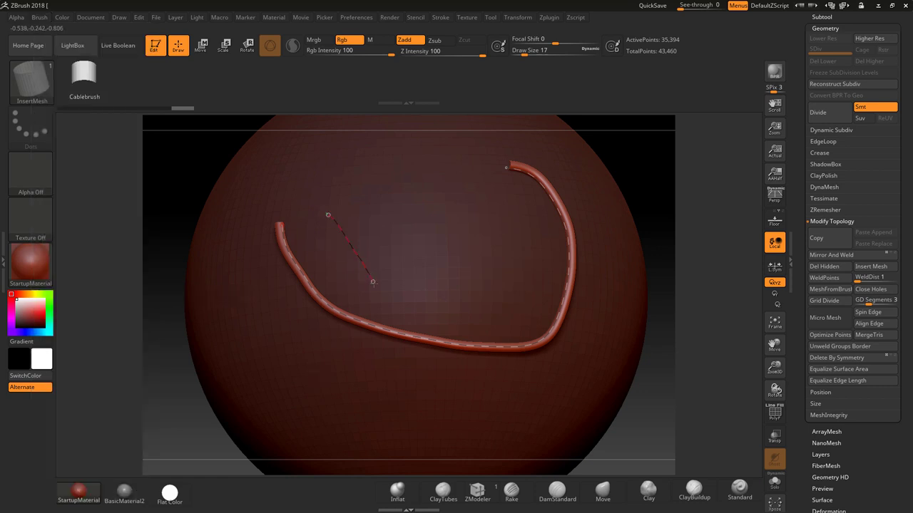
- Replace a trial V-shaped cable with a looped cable nested inside the U cable
drag(387, 199, 388, 201)
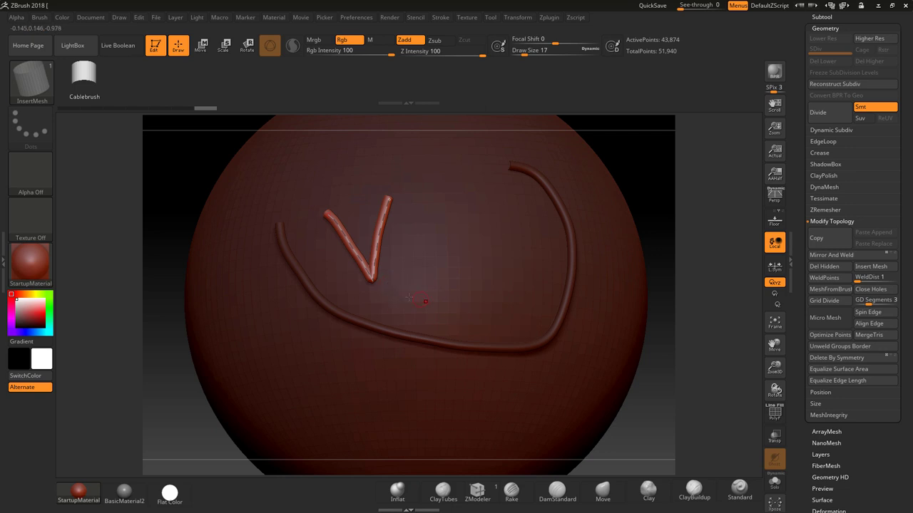
key(ctrl+z)
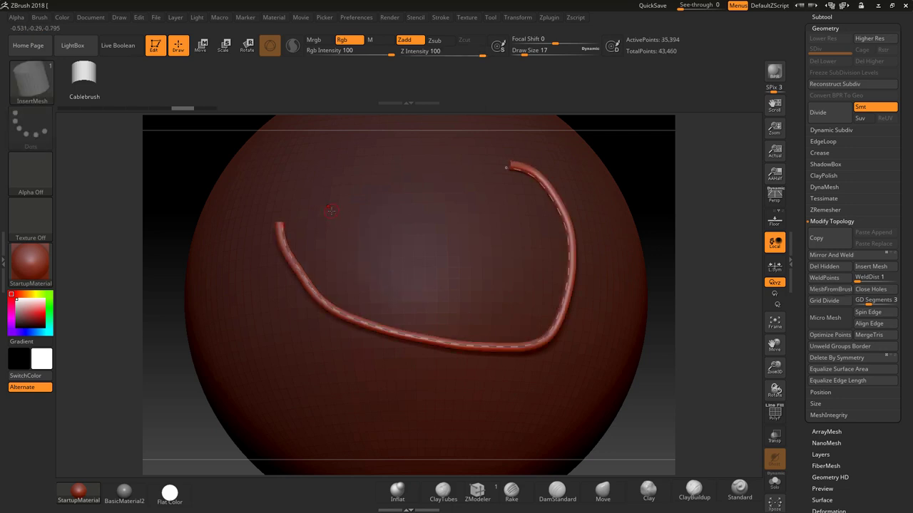
click(379, 202)
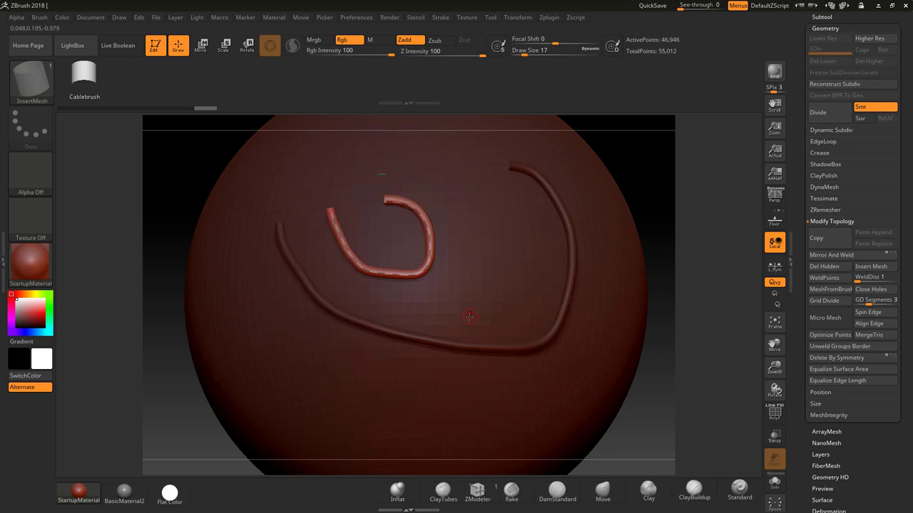
ctrl+right_drag(678, 357, 717, 338)
drag(726, 331, 542, 259)
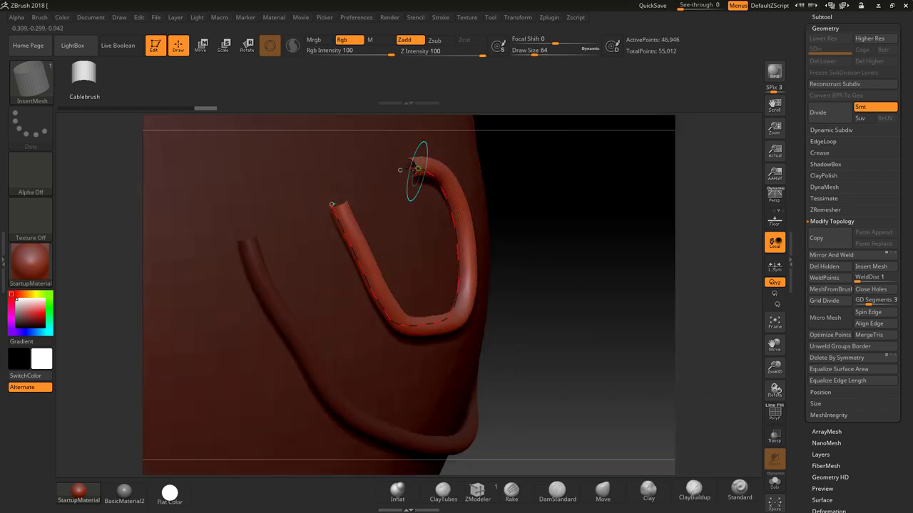
key(bracketleft)
key(bracketleft)
key(bracketleft)
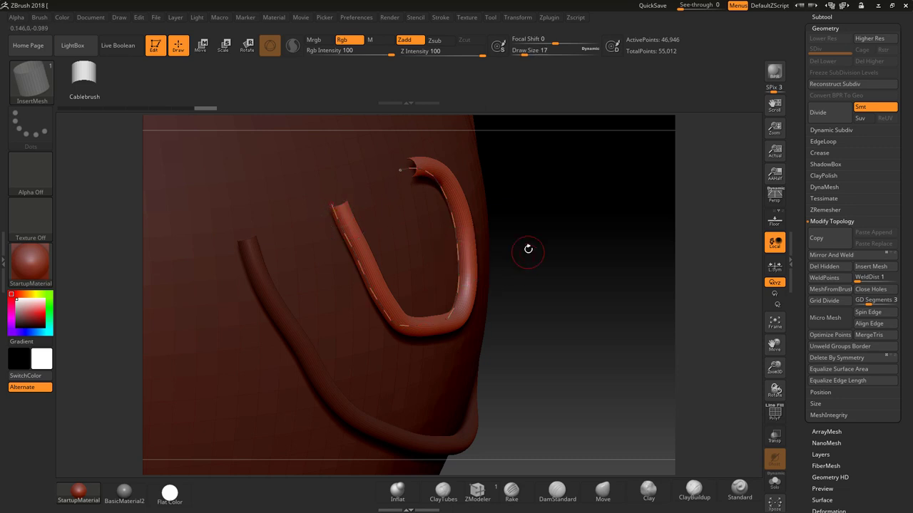
shift+drag(653, 303, 642, 278)
mouse_move(666, 336)
mouse_down()
mouse_move(649, 355)
mouse_move(506, 260)
mouse_move(425, 338)
mouse_up()
- Zoom in on the cables and fine-tune the brush size
drag(593, 228, 563, 214)
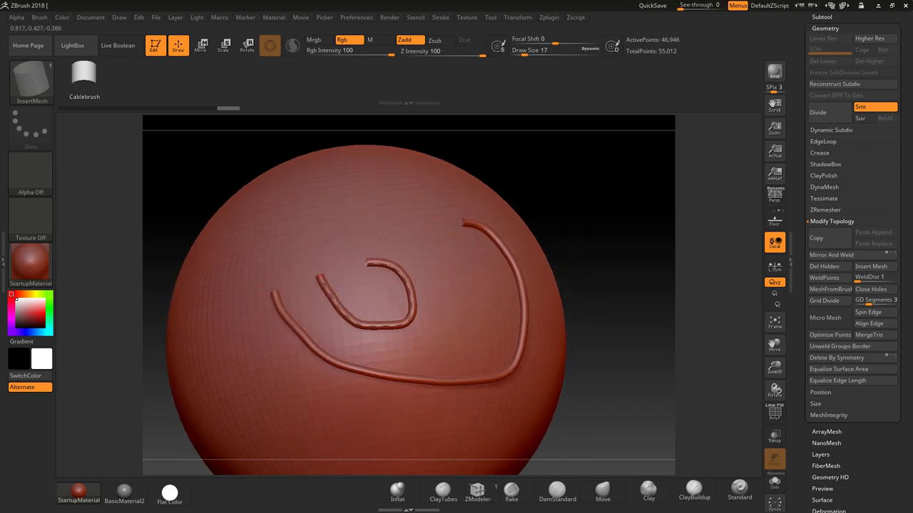
key([)
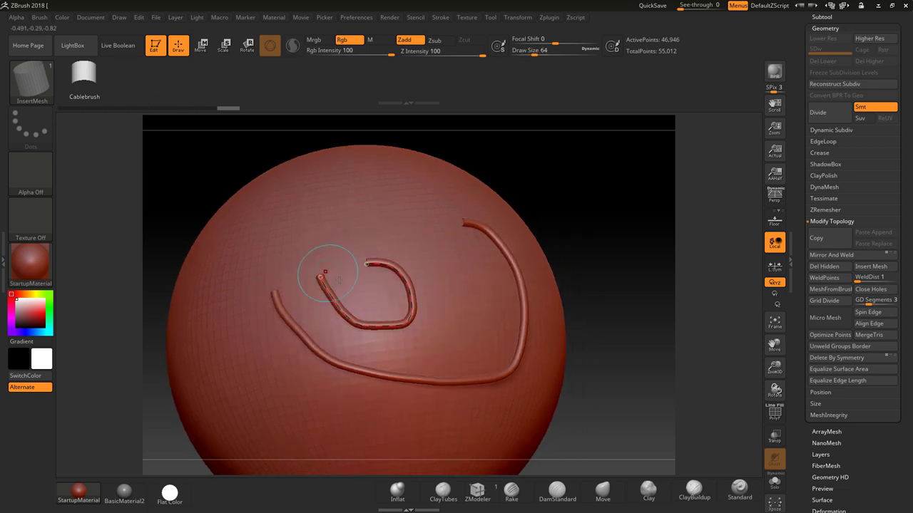
key(])
key([)
alt+drag(576, 238, 577, 200)
key(])
key([)
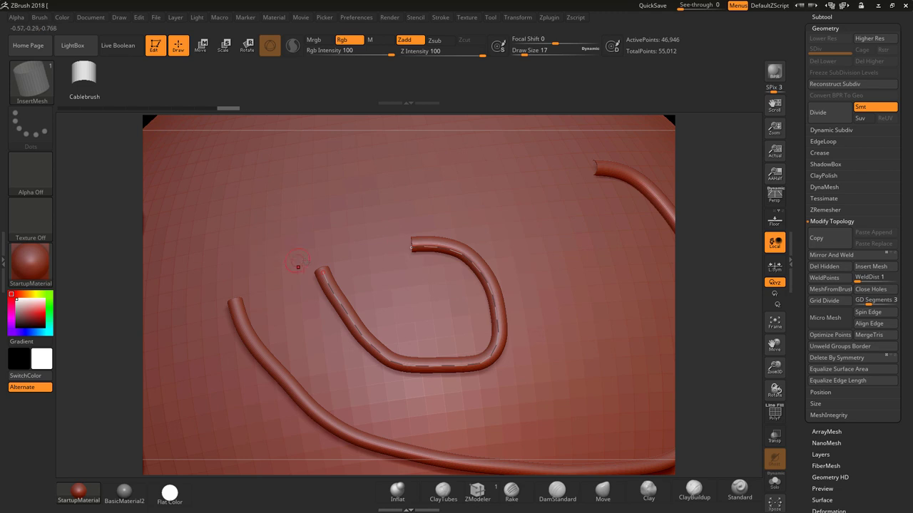
key(])
- Extend the inner cable twice into a wide spiral hook, keeping the final extension
drag(426, 172, 427, 171)
key(])
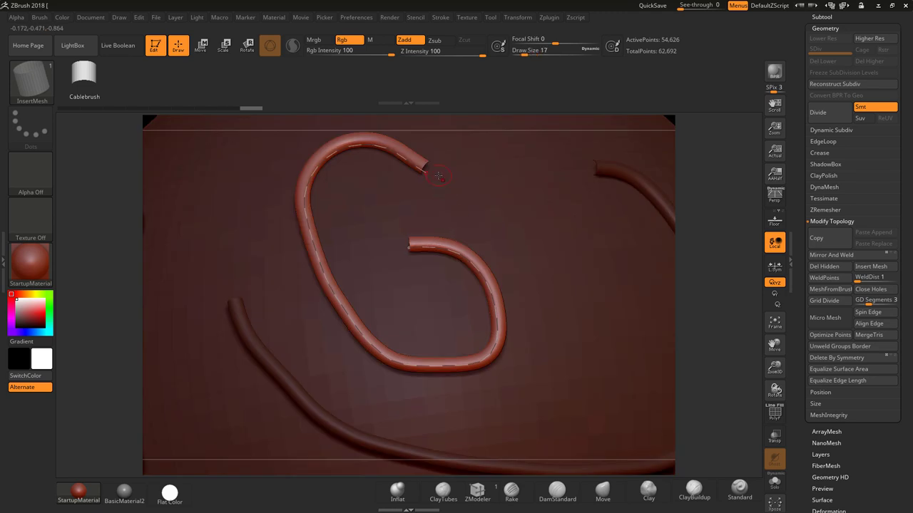
drag(494, 226, 495, 224)
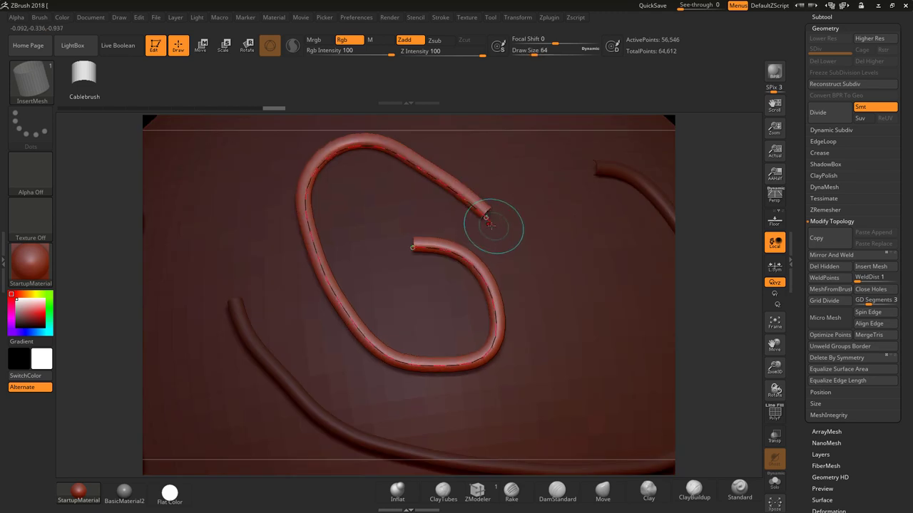
click(354, 147)
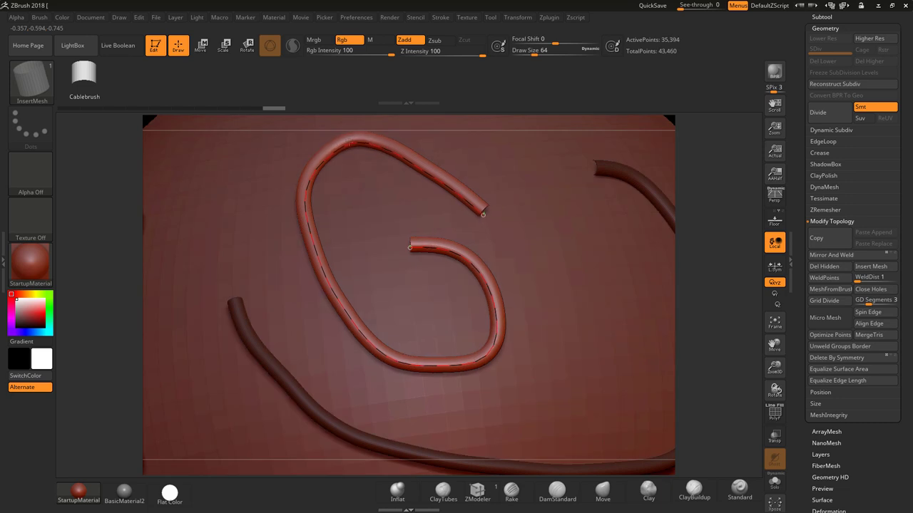
key(ctrl+z)
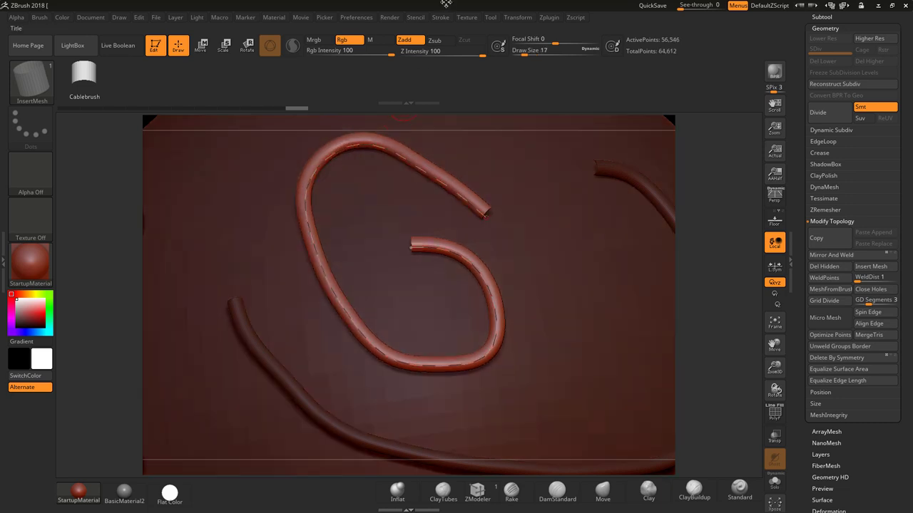
click(440, 17)
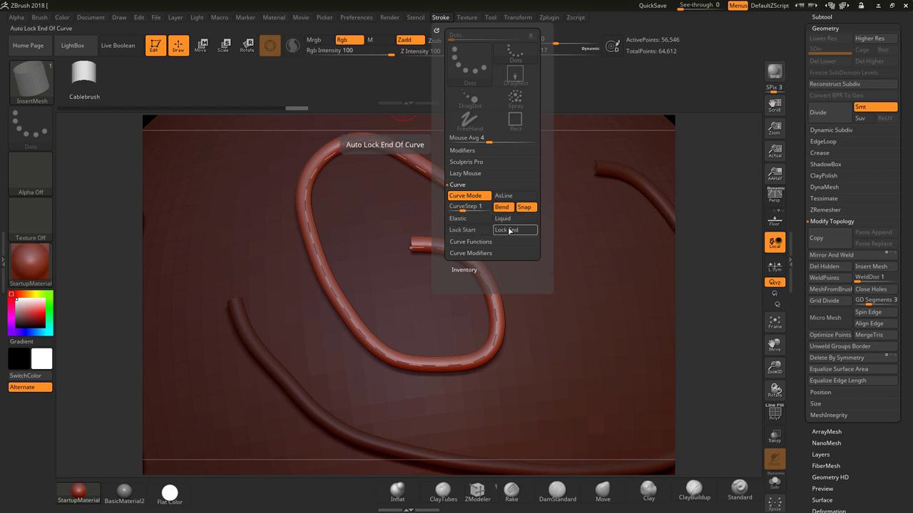
- Enable Stroke > Curve > Lock Start and reshape the cable's inner end
click(462, 230)
key(bracketright)
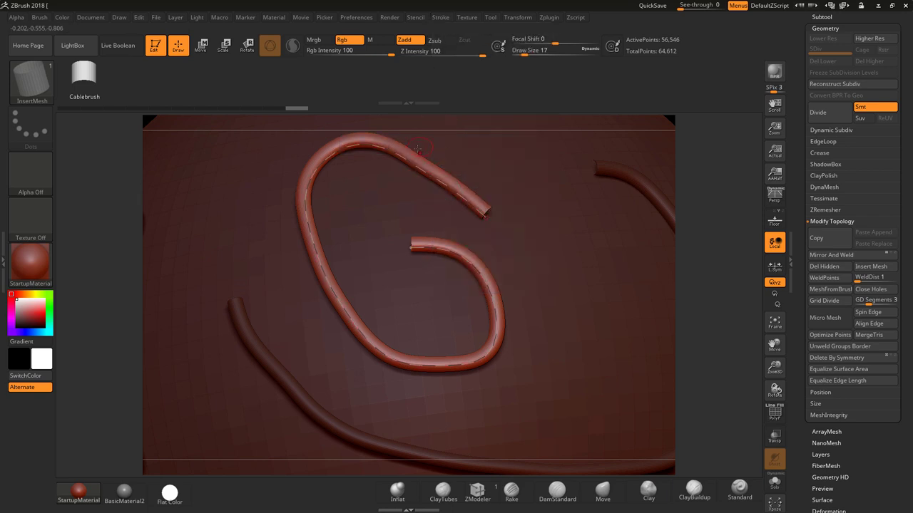
drag(469, 270, 460, 246)
- Draw a new cable from the spiral's end and curl it into a tight knot
click(440, 17)
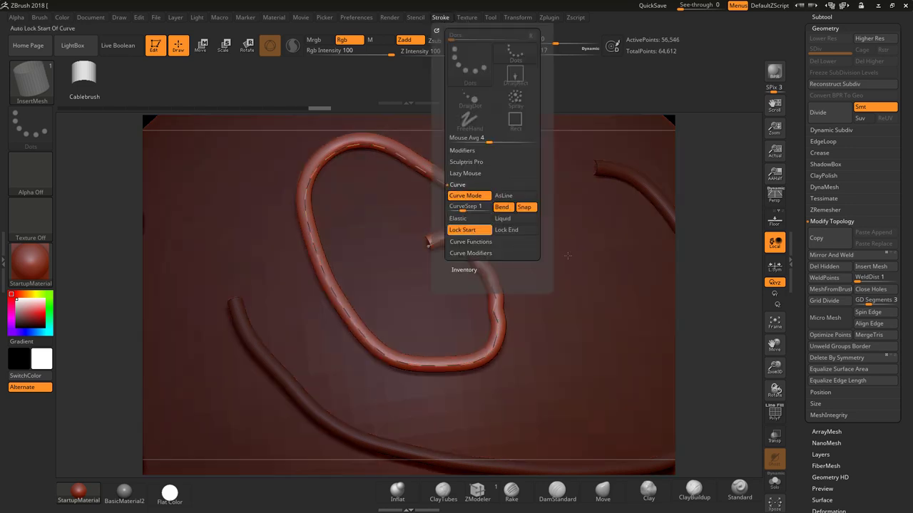
drag(420, 428, 429, 428)
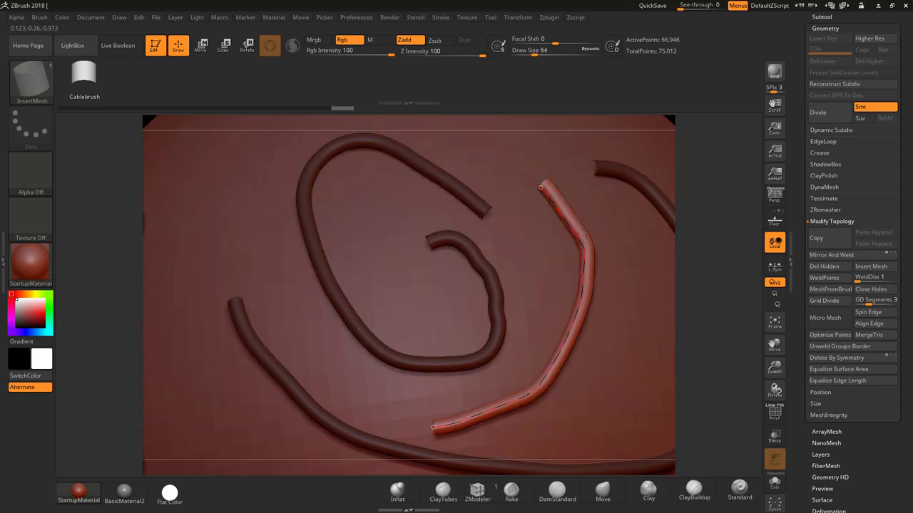
mouse_move(584, 239)
mouse_down()
mouse_move(606, 227)
mouse_move(610, 243)
mouse_move(494, 273)
mouse_move(592, 264)
mouse_move(512, 280)
mouse_move(578, 268)
mouse_move(495, 281)
mouse_move(577, 261)
mouse_move(485, 279)
mouse_move(565, 265)
mouse_move(480, 271)
mouse_move(566, 258)
mouse_move(492, 278)
mouse_move(552, 311)
mouse_move(631, 306)
mouse_move(468, 279)
mouse_up()
click(441, 17)
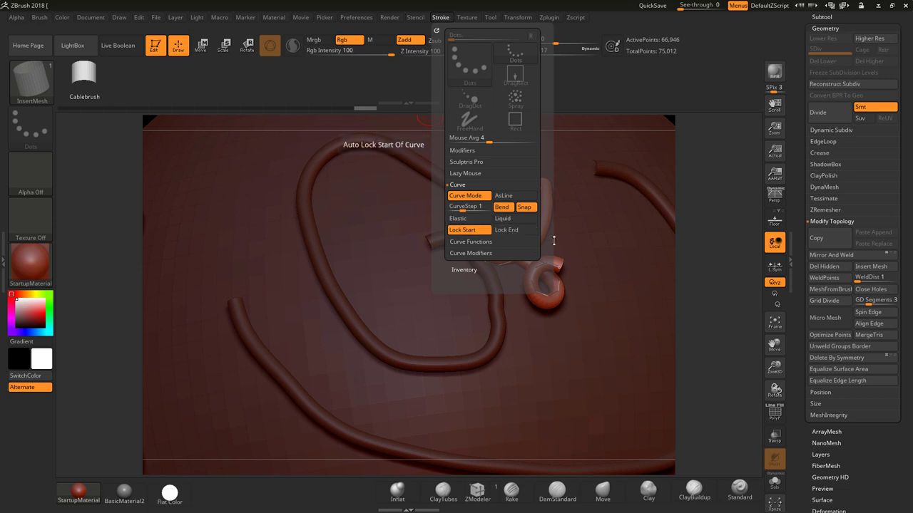
mouse_move(529, 245)
mouse_down()
mouse_move(662, 293)
mouse_move(667, 278)
mouse_up()
drag(622, 241, 601, 221)
- Draw a straight curve across the zoomed-out sphere so a cable band wraps its equator
drag(611, 301, 603, 259)
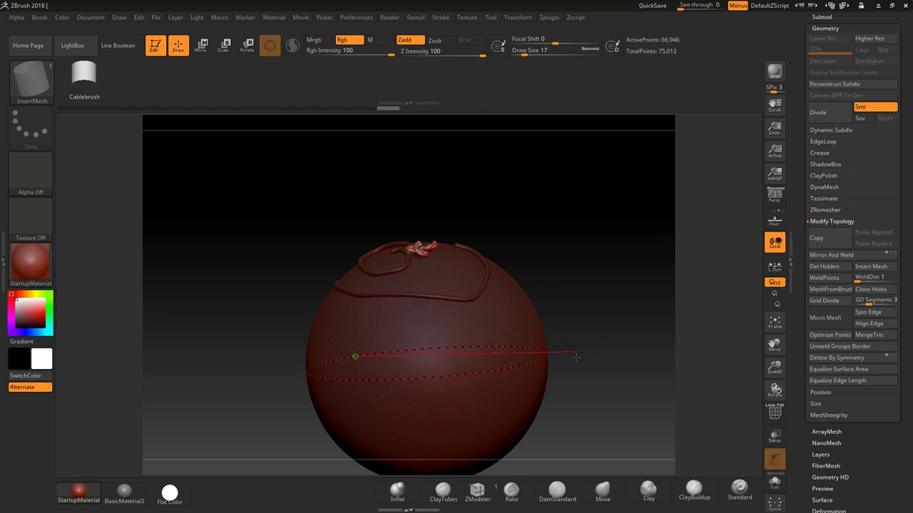
mouse_move(575, 358)
ctrl+shift+mouse_down()
mouse_move(578, 369)
mouse_move(624, 371)
mouse_move(589, 362)
mouse_move(608, 301)
mouse_move(589, 232)
mouse_move(614, 271)
ctrl+shift+mouse_up()
- Isolate the cables by flipping visibility and hide the sphere subtool
key(ctrl)
scroll(856, 213, up, 3)
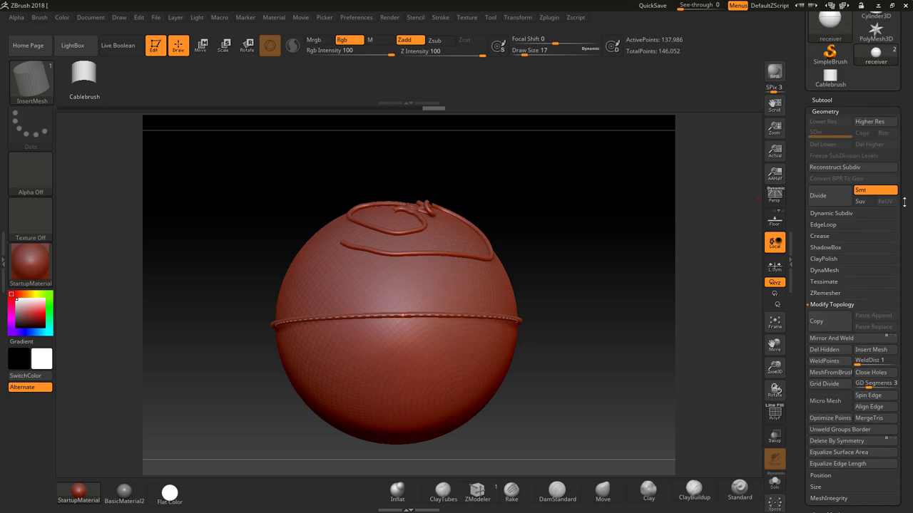
click(823, 97)
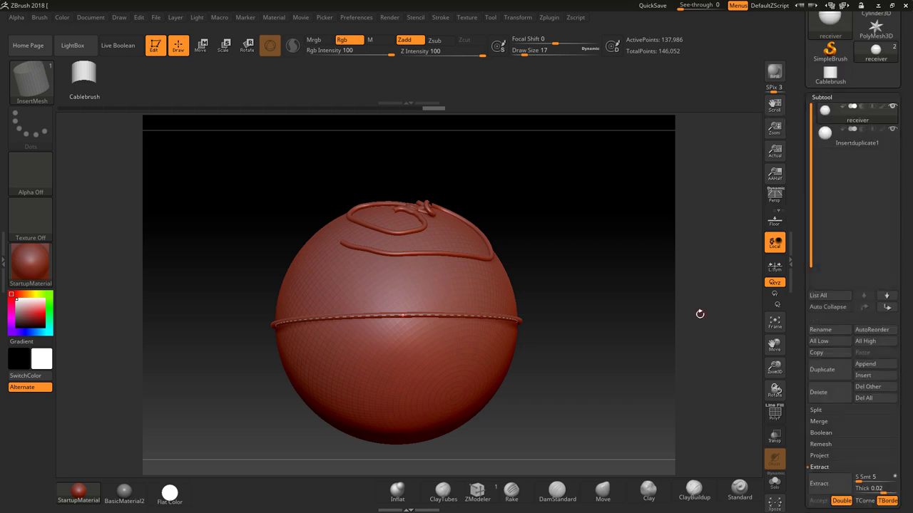
ctrl+shift+click(460, 380)
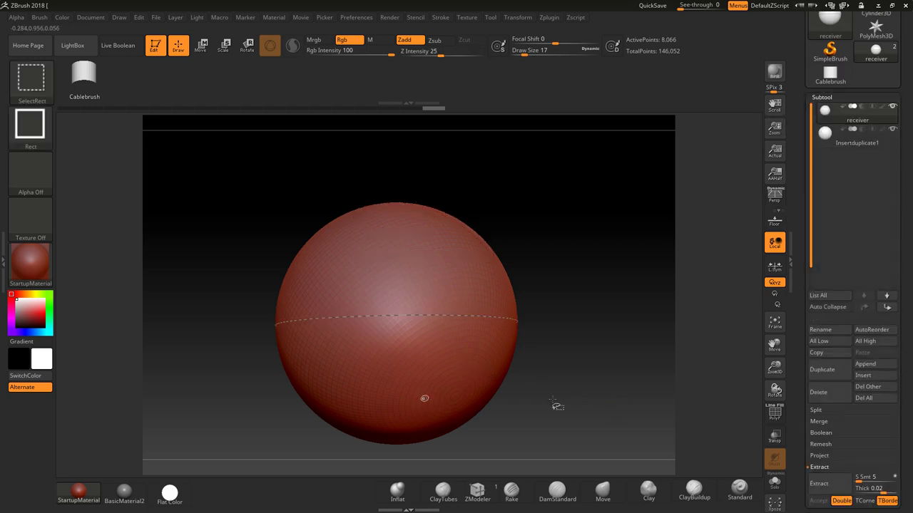
ctrl+shift+drag(631, 280, 665, 375)
drag(909, 432, 909, 383)
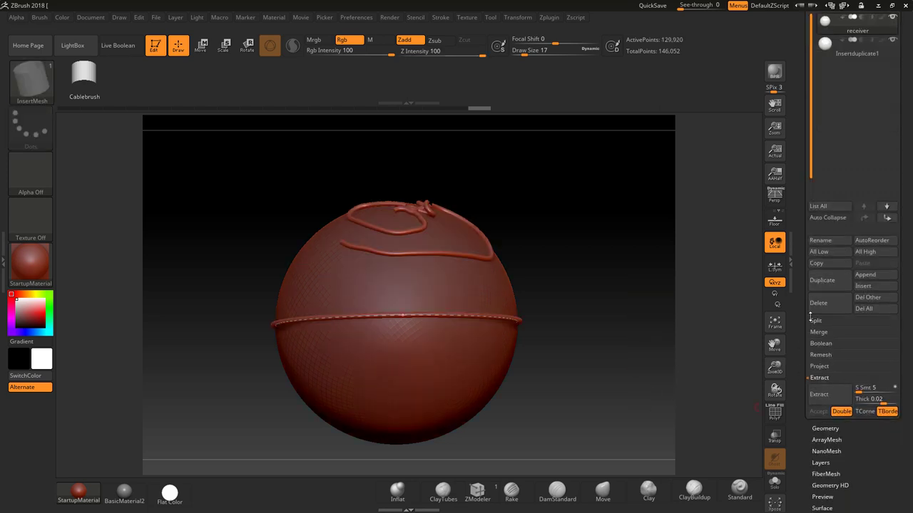
click(892, 41)
- Apply Geometry > Modify Topology > Del Hidden to remove the hidden sphere geometry
drag(856, 464, 858, 433)
click(826, 396)
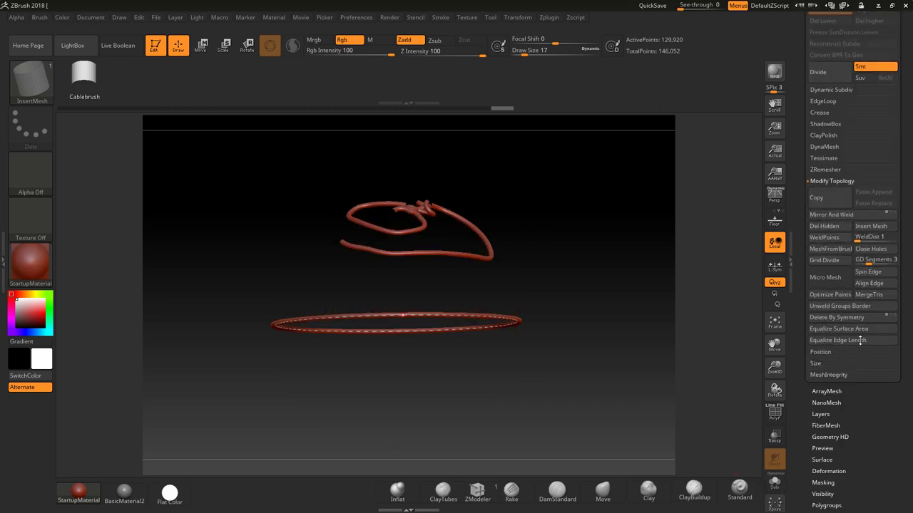
click(823, 226)
drag(619, 259, 615, 330)
- Undo a trial subdivision, apply Close Holes to cap the cable ends, and inspect the caps
key(ctrl+d)
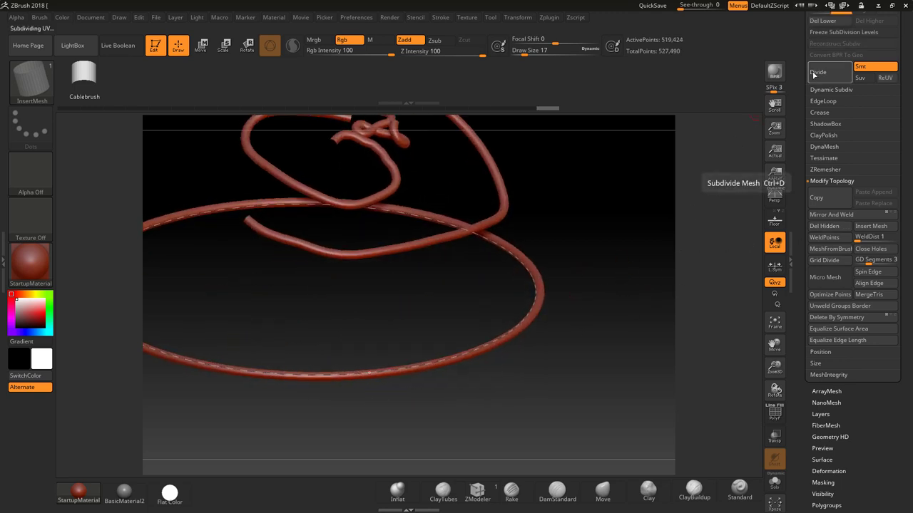
key(ctrl+z)
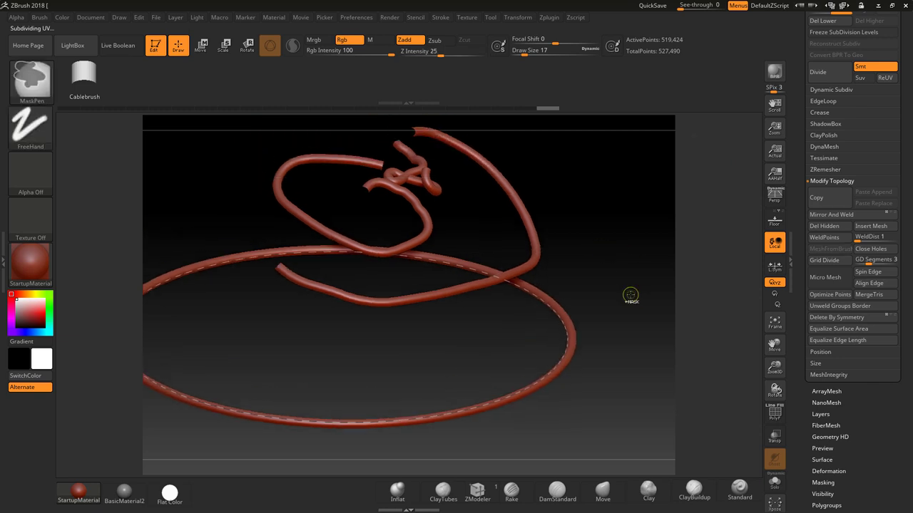
click(868, 249)
drag(626, 254, 482, 214)
drag(552, 206, 437, 326)
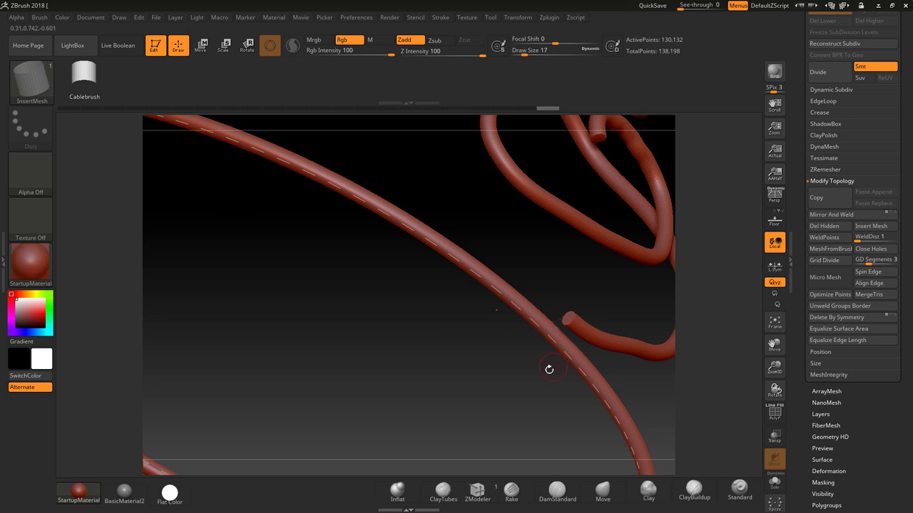
drag(548, 369, 591, 239)
drag(583, 389, 544, 308)
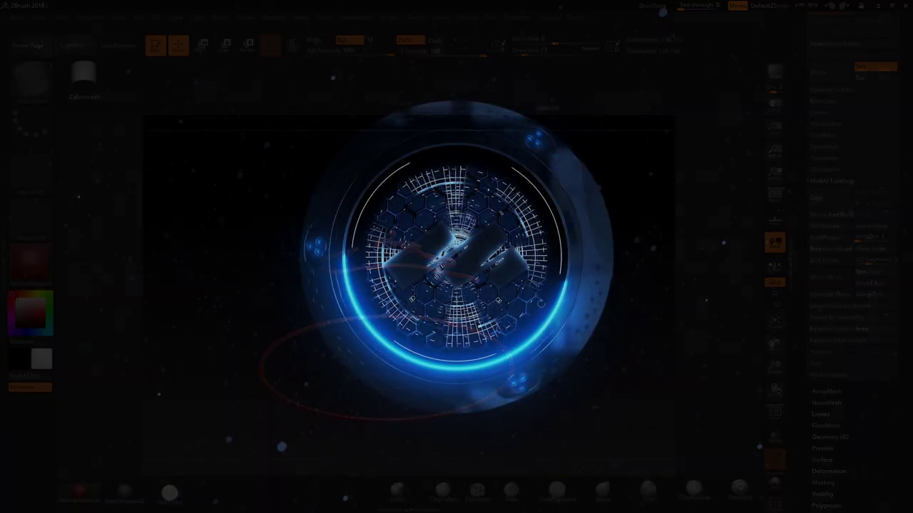